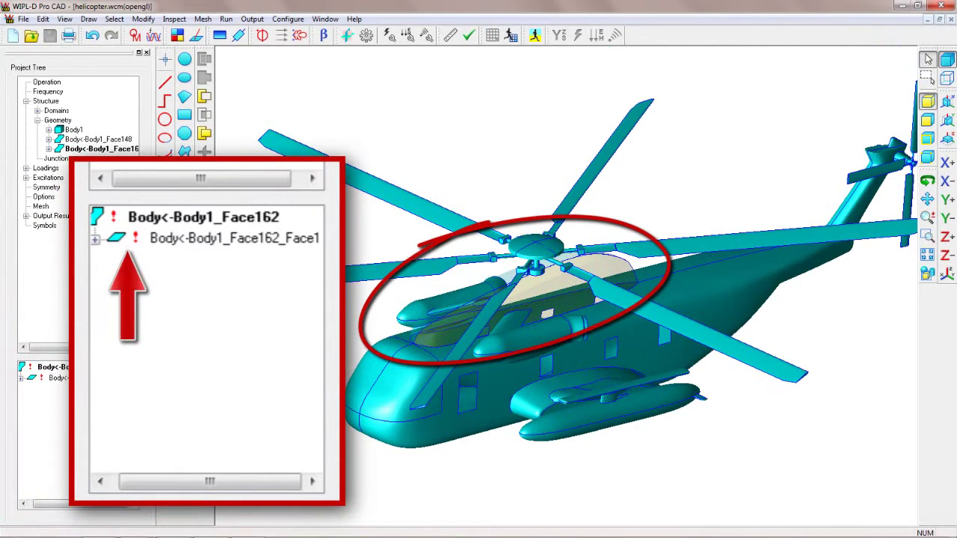
# Run Repair Geometry on the faulty face Body<-Body1_Face162_Face1 in the helicopter model.
pyautogui.click(77, 378)
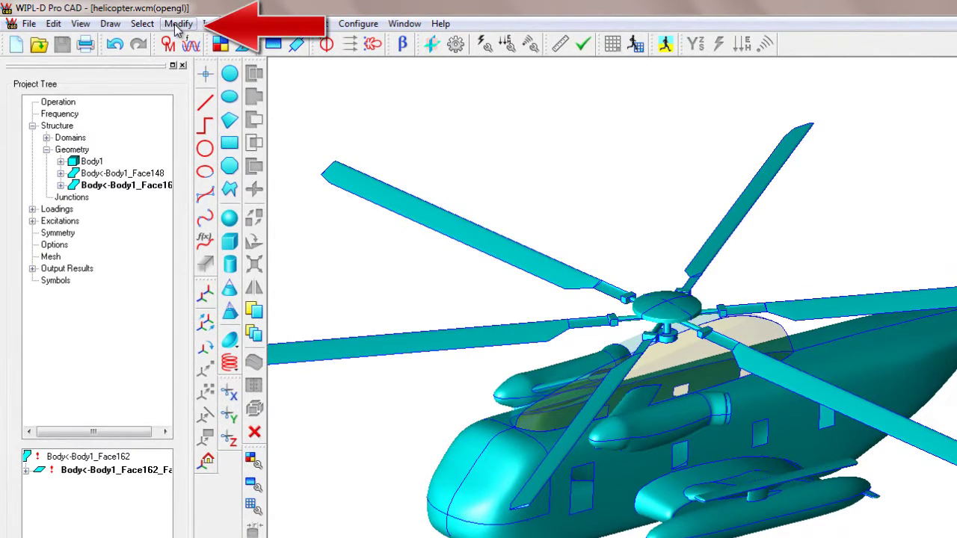
pyautogui.click(178, 24)
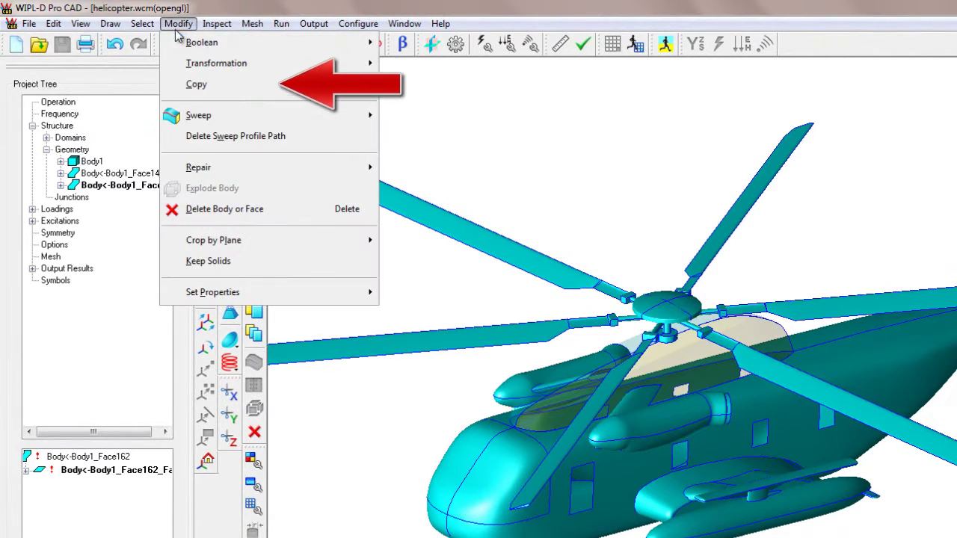
pyautogui.moveTo(221, 171)
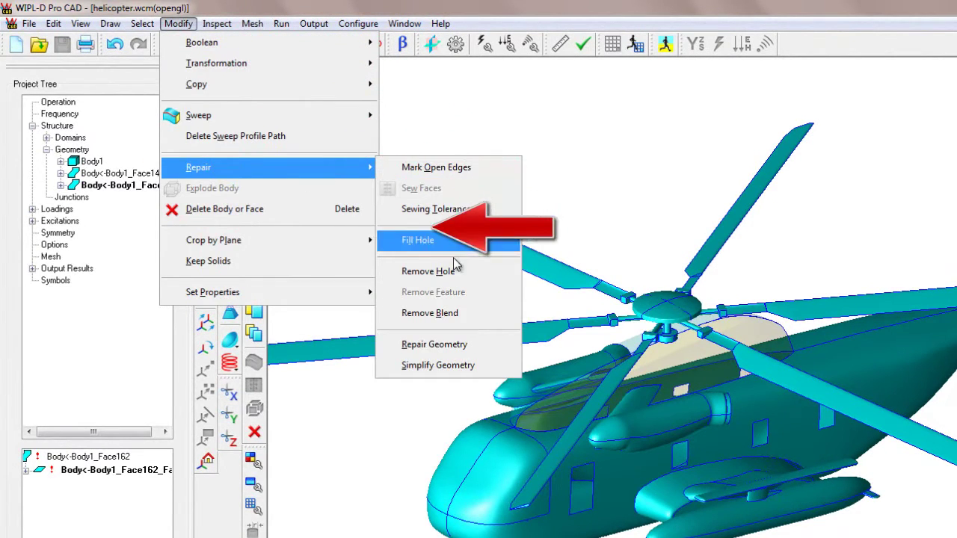
pyautogui.click(464, 346)
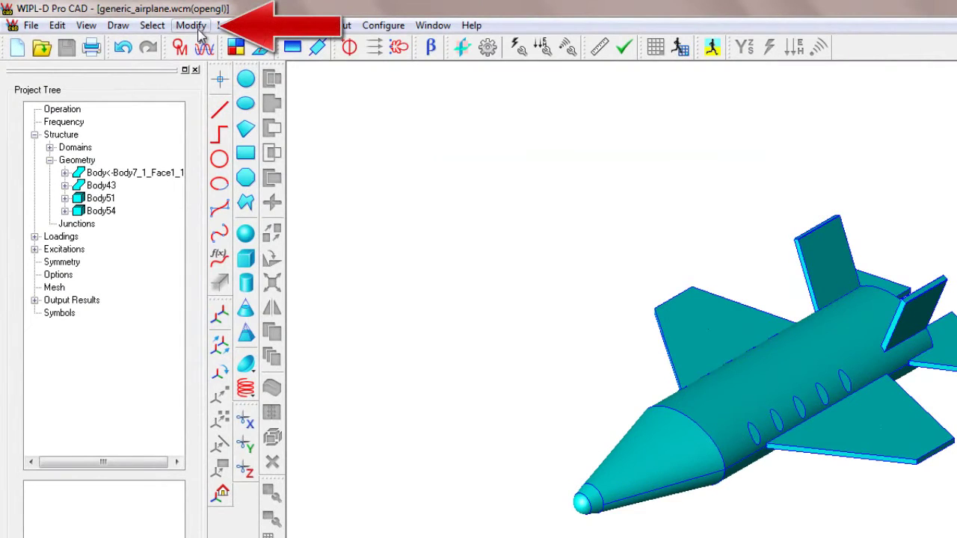
# Mark the open edges of the generic airplane model.
pyautogui.click(193, 27)
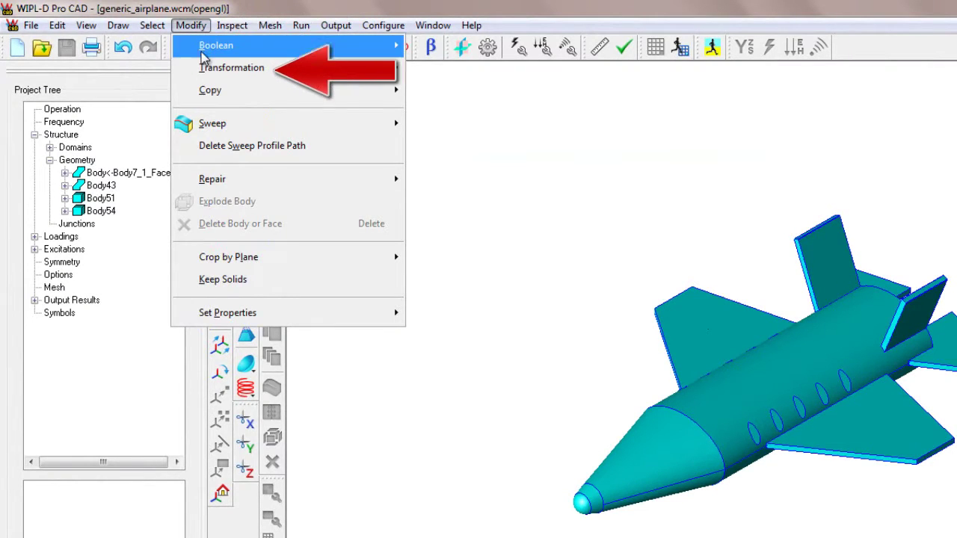
pyautogui.moveTo(320, 185)
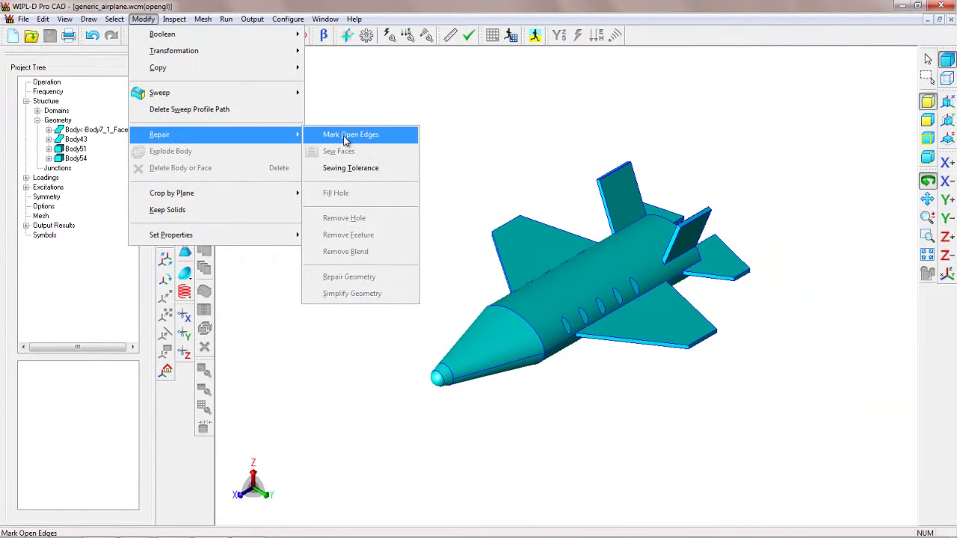
pyautogui.click(345, 136)
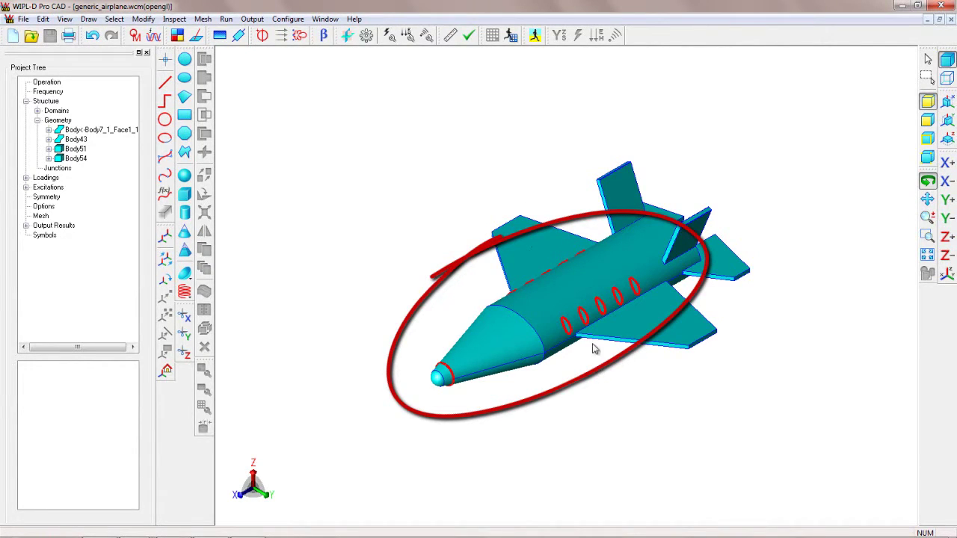
# Sew the small ring face behind the nose tip to the upper and lower nose cone faces.
pyautogui.scroll(2, 593, 347)
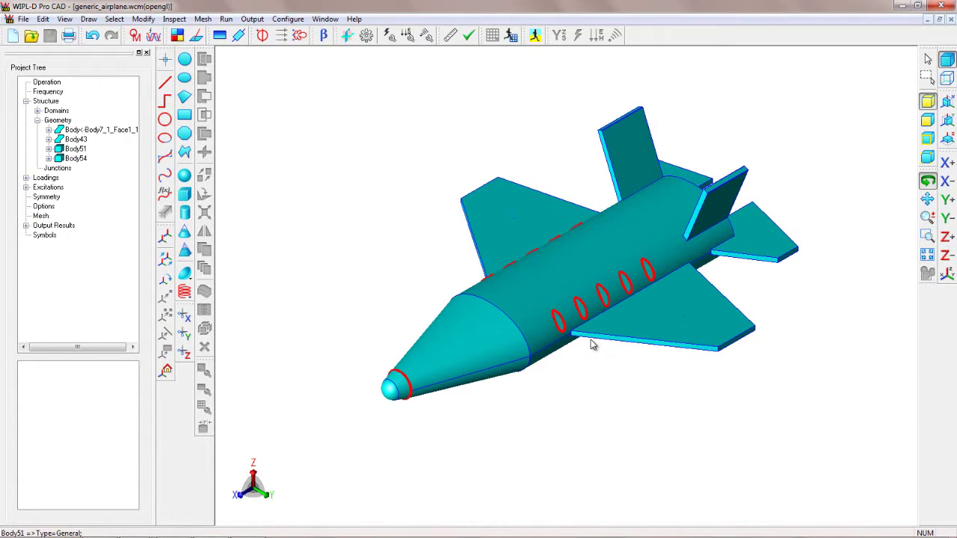
pyautogui.scroll(3, 592, 345)
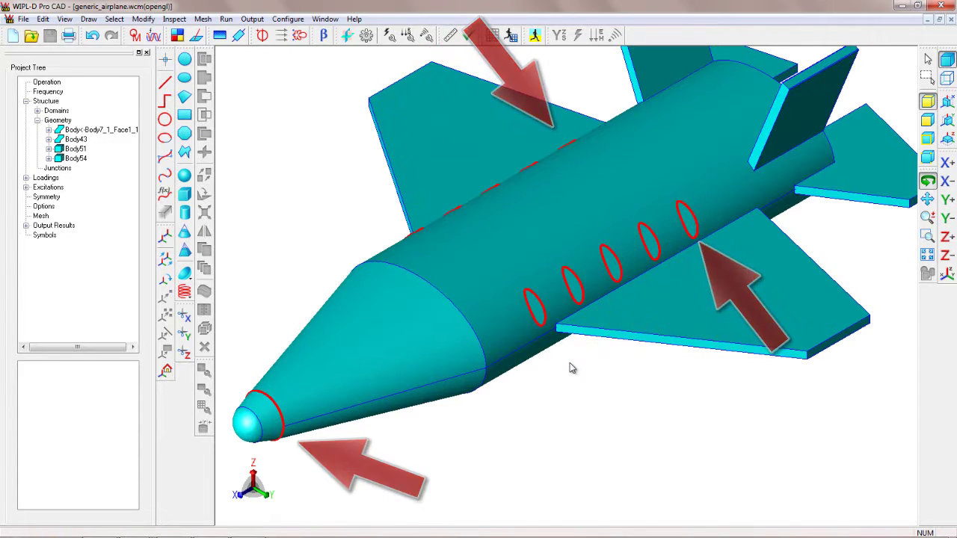
pyautogui.moveTo(569, 363)
pyautogui.mouseDown()
pyautogui.moveTo(564, 400)
pyautogui.moveTo(529, 331)
pyautogui.moveTo(527, 299)
pyautogui.mouseUp()
pyautogui.moveTo(548, 244); pyautogui.dragTo(410, 328)
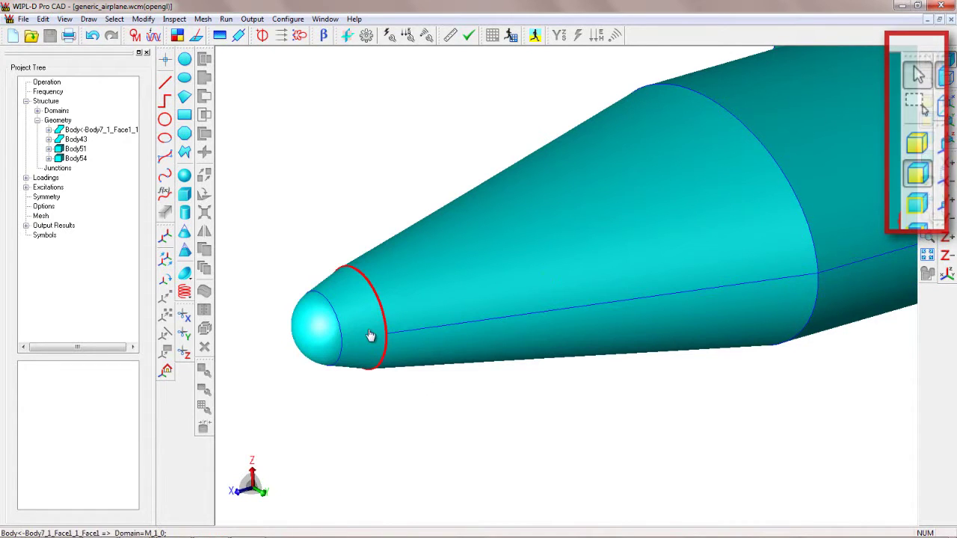
pyautogui.click(426, 316)
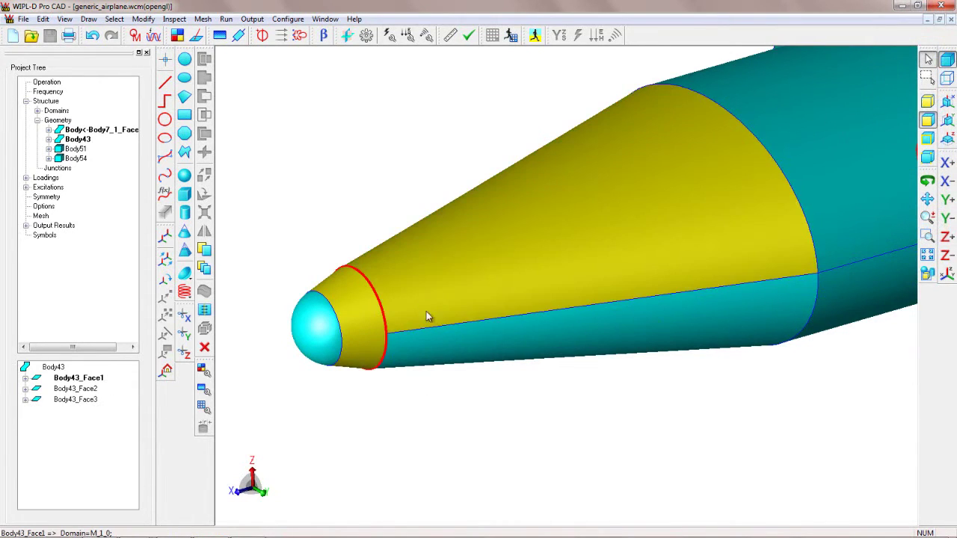
pyautogui.keyDown('ctrl'); pyautogui.click(429, 357); pyautogui.keyUp('ctrl')
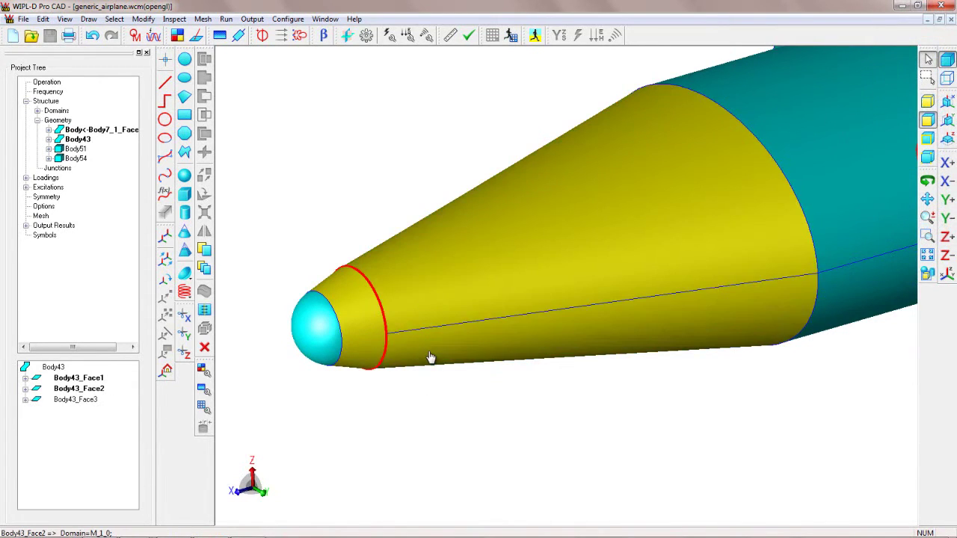
pyautogui.click(205, 312)
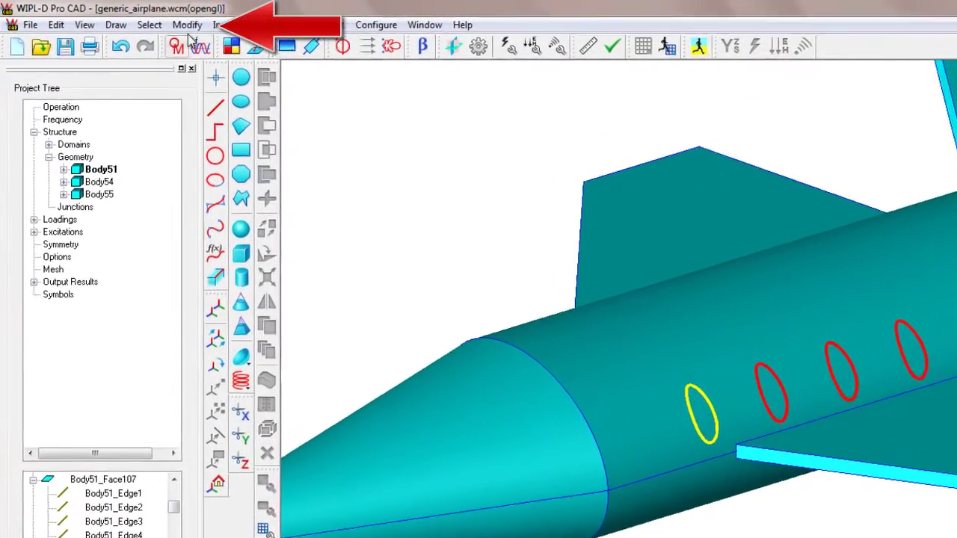
# Fill the selected front window hole in the fuselage using the Extend bounding faces method.
pyautogui.click(187, 25)
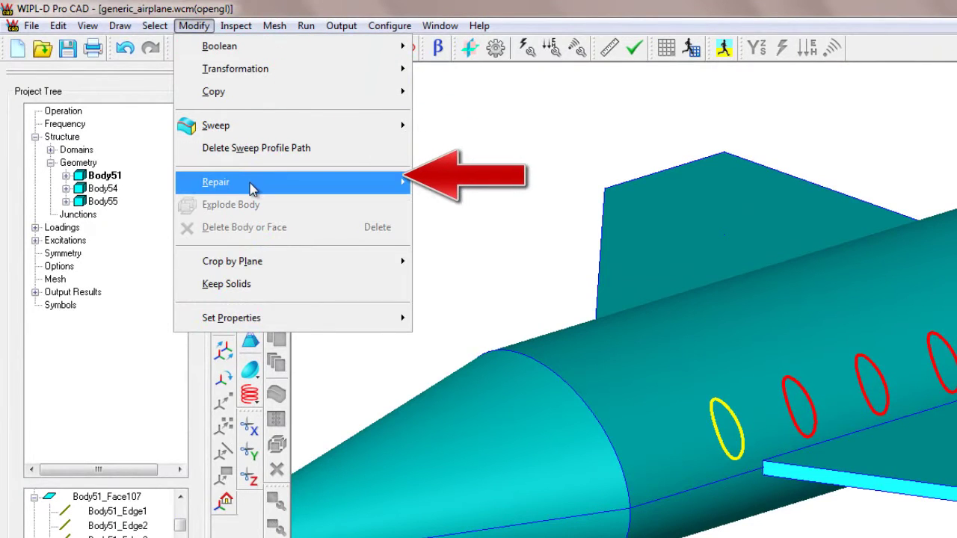
pyautogui.moveTo(251, 189)
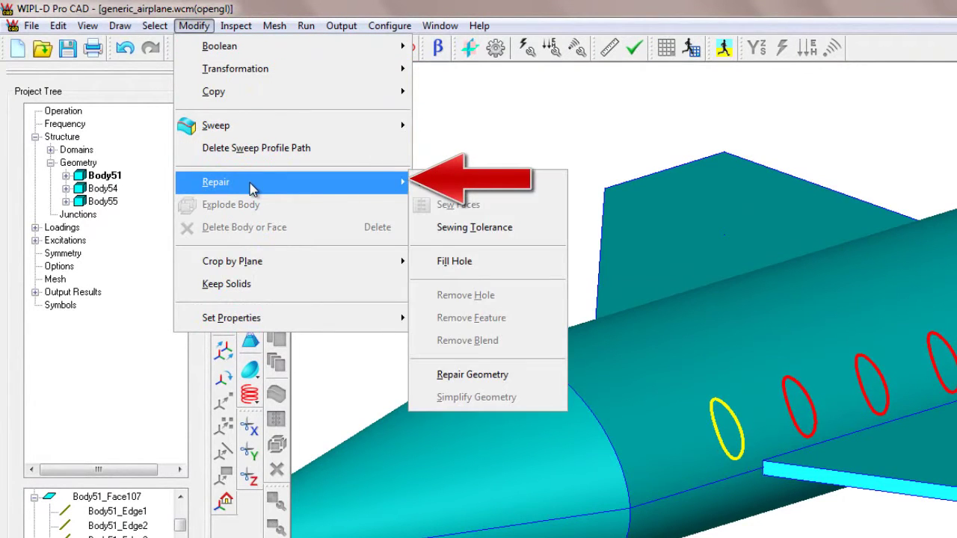
pyautogui.click(463, 266)
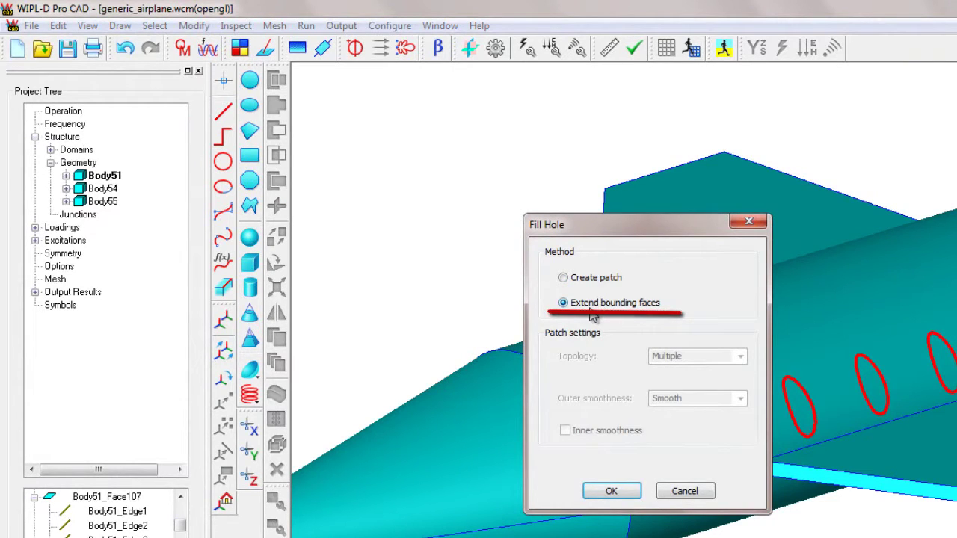
pyautogui.click(607, 491)
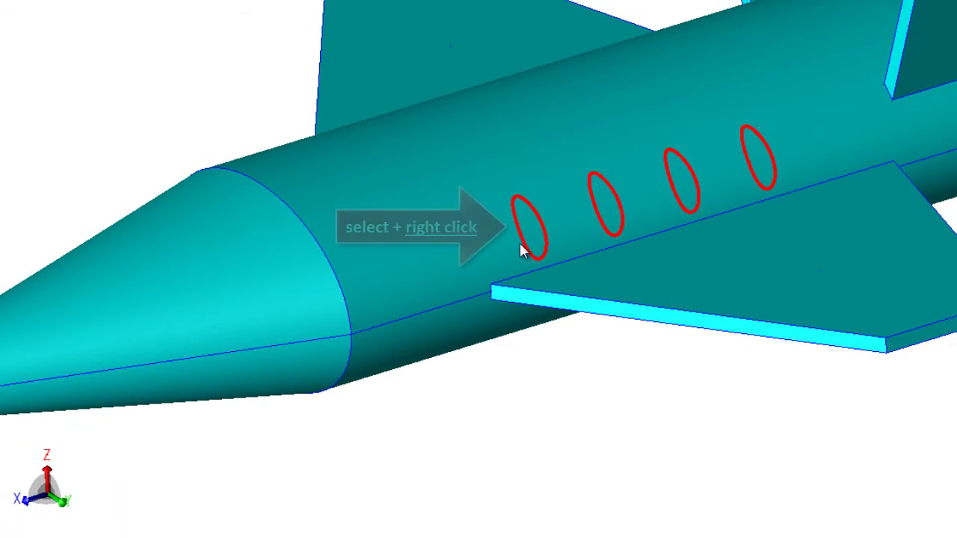
# Fill the frontmost remaining fuselage window hole using the Extend bounding faces method.
pyautogui.click(524, 248)
pyautogui.rightClick(524, 247)
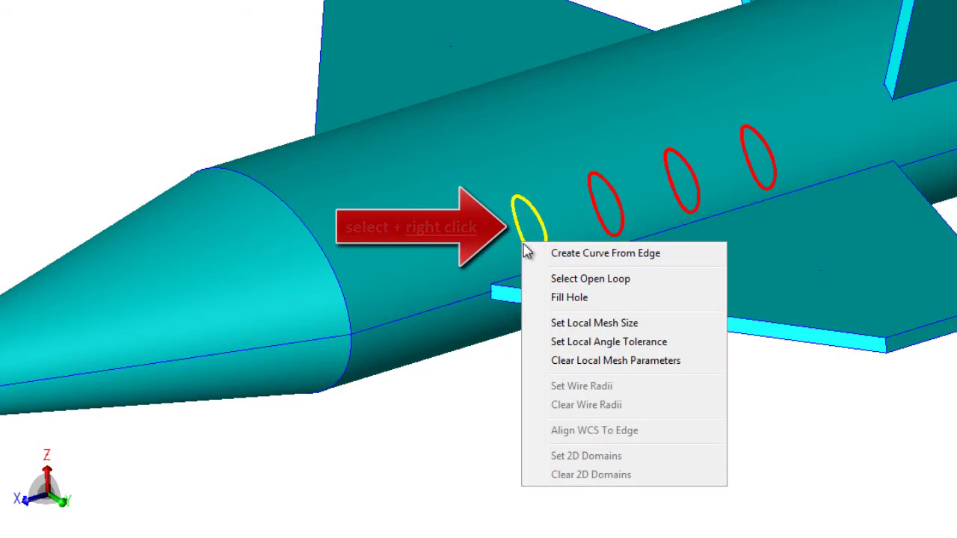
pyautogui.click(580, 298)
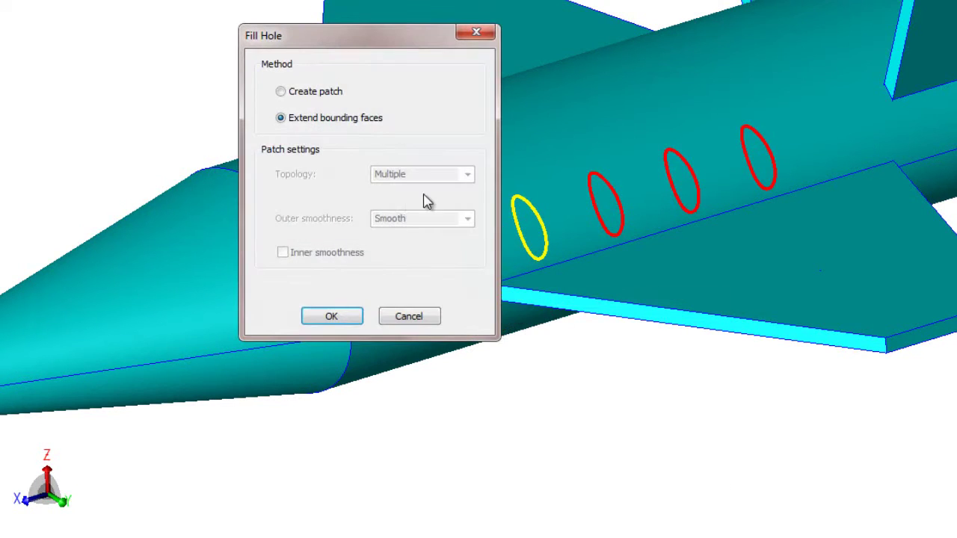
pyautogui.click(334, 316)
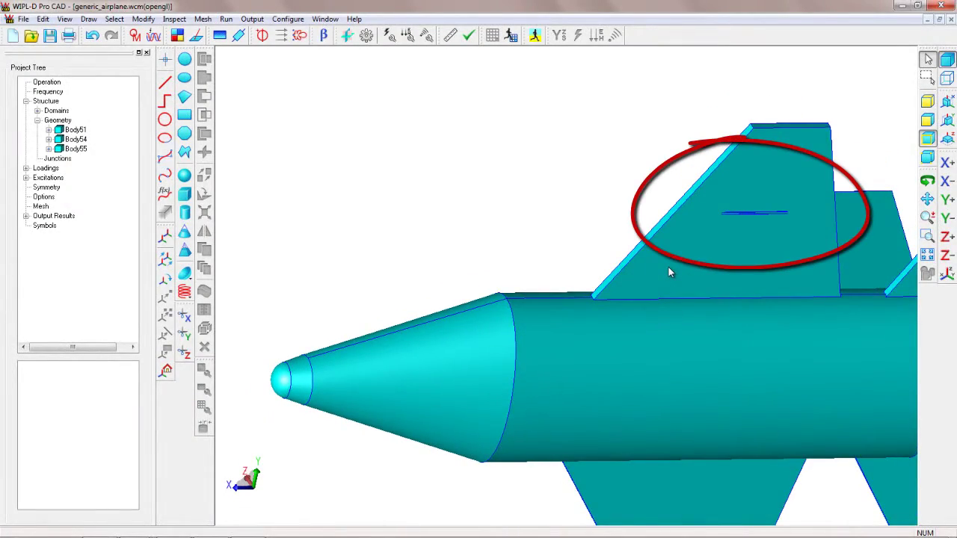
# Apply Remove Feature to the upper long narrow strip on the wing, using face-level selection of its strip face and the surrounding wing face.
pyautogui.scroll(8, 668, 267)
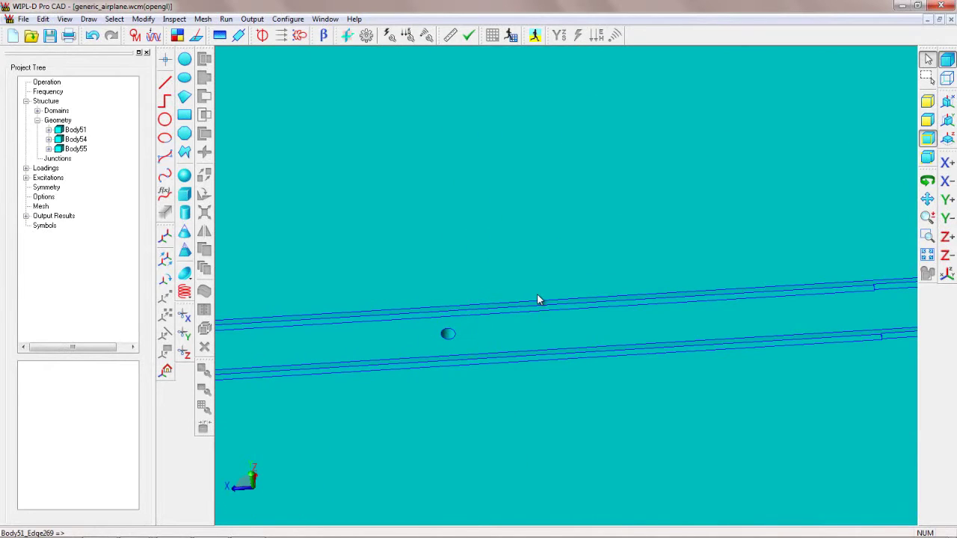
pyautogui.click(927, 121)
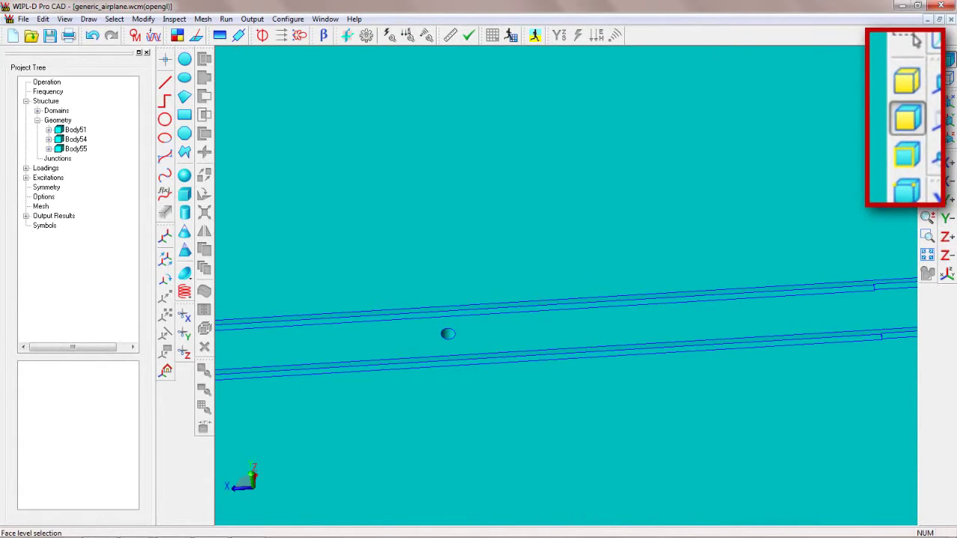
pyautogui.click(521, 315)
pyautogui.click(528, 276)
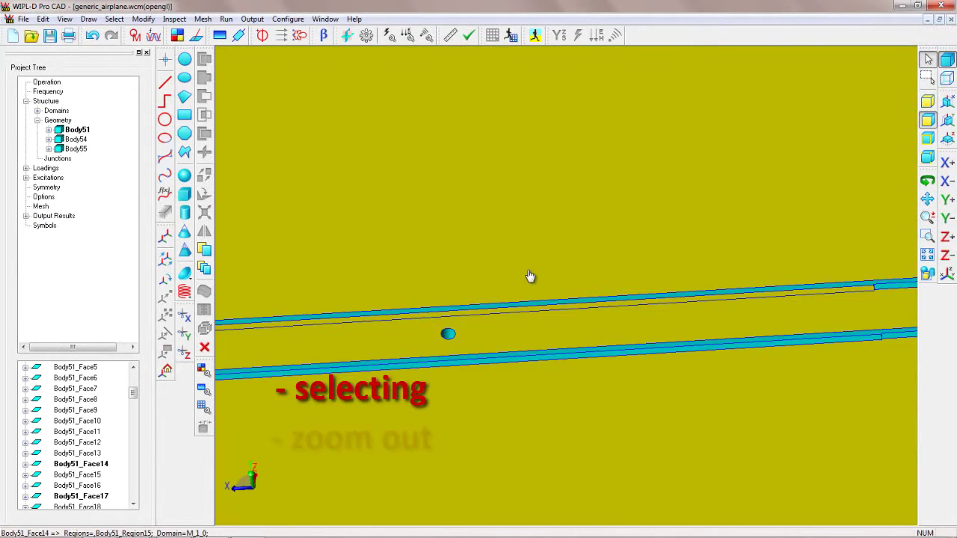
pyautogui.scroll(-3, 529, 276)
pyautogui.scroll(-2, 529, 276)
pyautogui.rightClick(527, 260)
pyautogui.moveTo(568, 323)
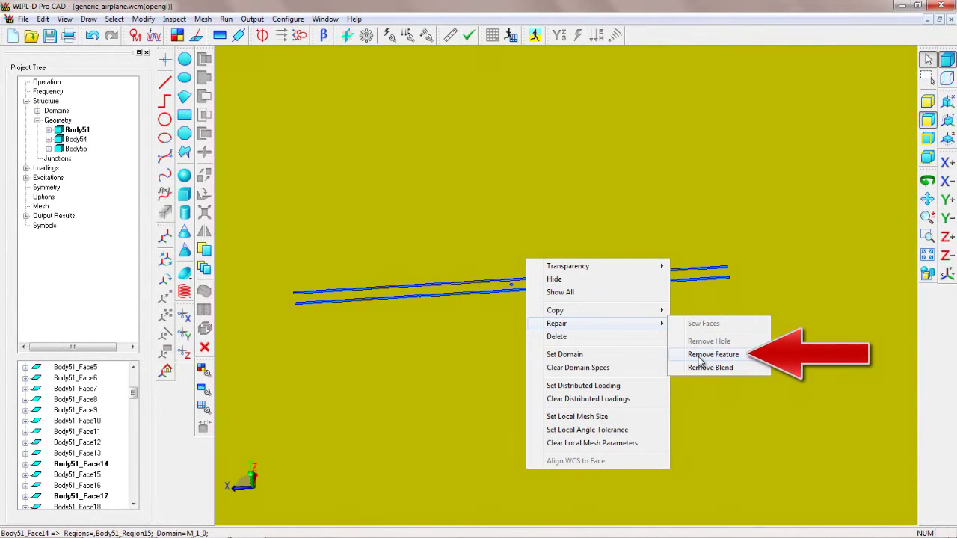
pyautogui.click(701, 357)
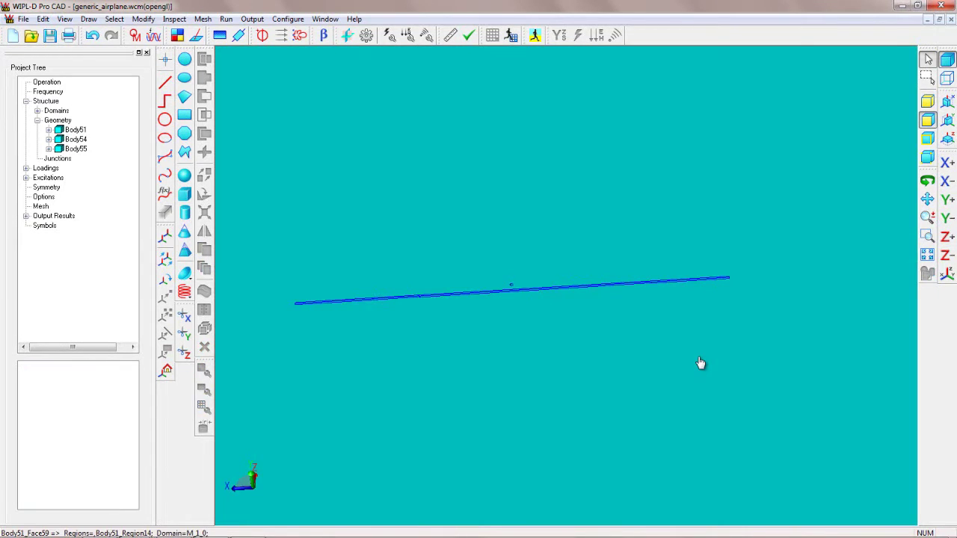
# Apply Remove Feature to the remaining long narrow strip on the wing, with its strip face and the wing face selected.
pyautogui.scroll(3, 521, 296)
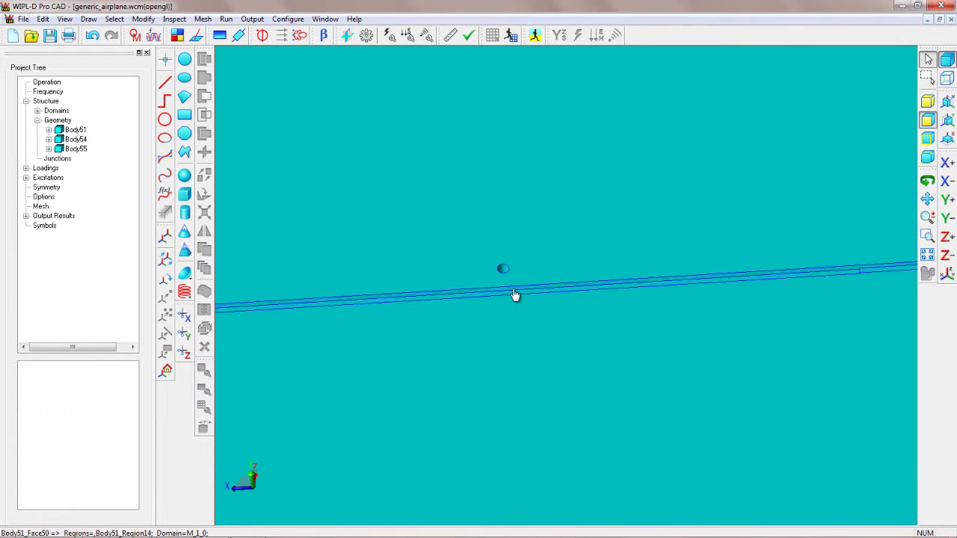
pyautogui.click(508, 293)
pyautogui.rightClick(540, 252)
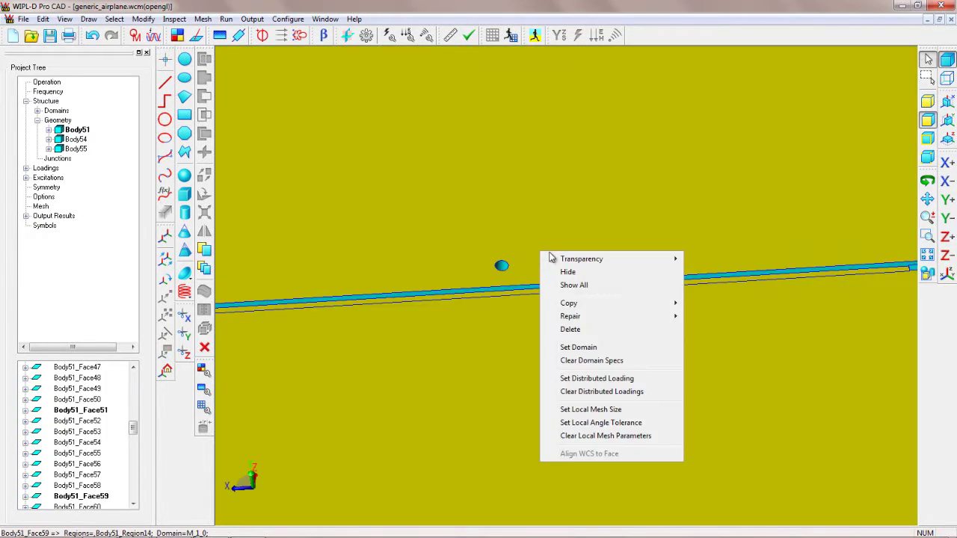
pyautogui.moveTo(587, 318)
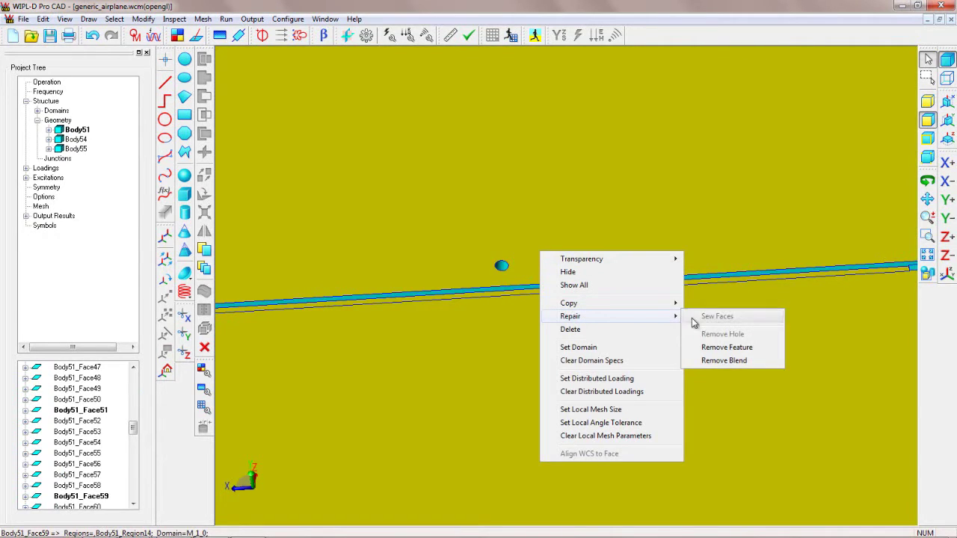
pyautogui.click(717, 348)
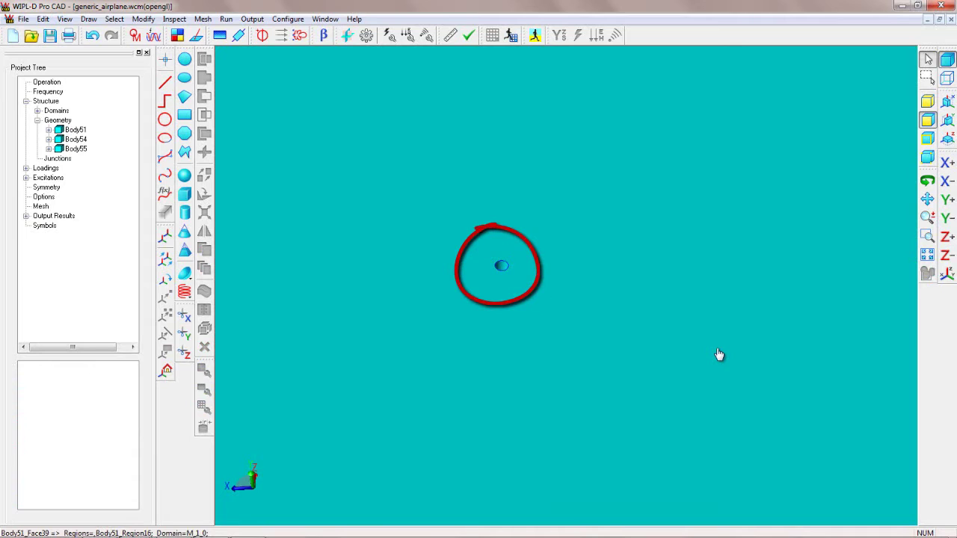
# Remove the small round hole in the wing with Remove Hole on its inner face.
pyautogui.click(503, 269)
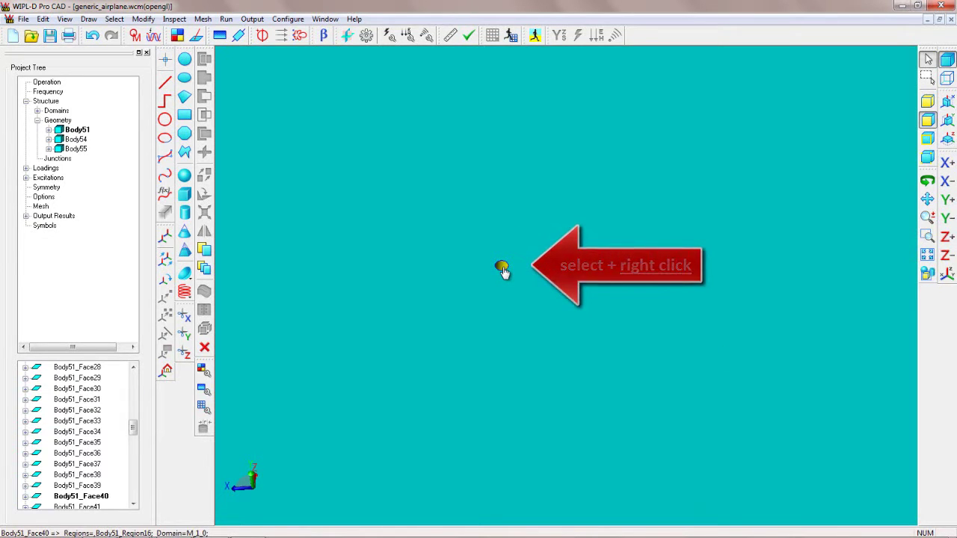
pyautogui.rightClick(503, 271)
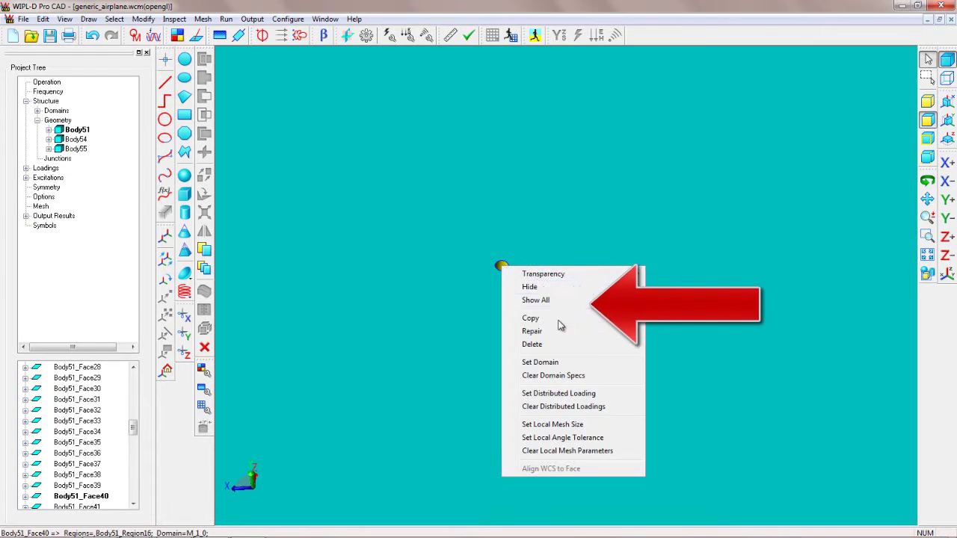
pyautogui.moveTo(559, 331)
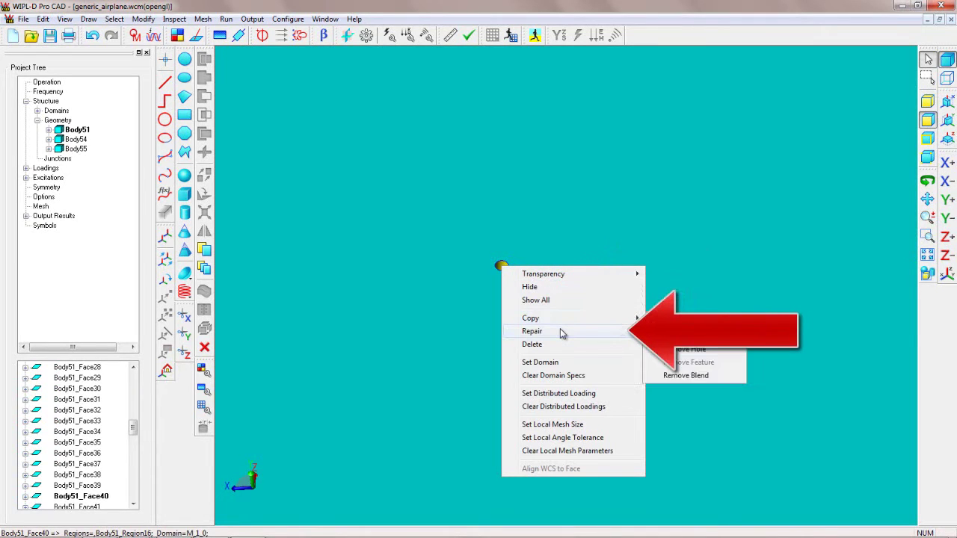
pyautogui.click(677, 350)
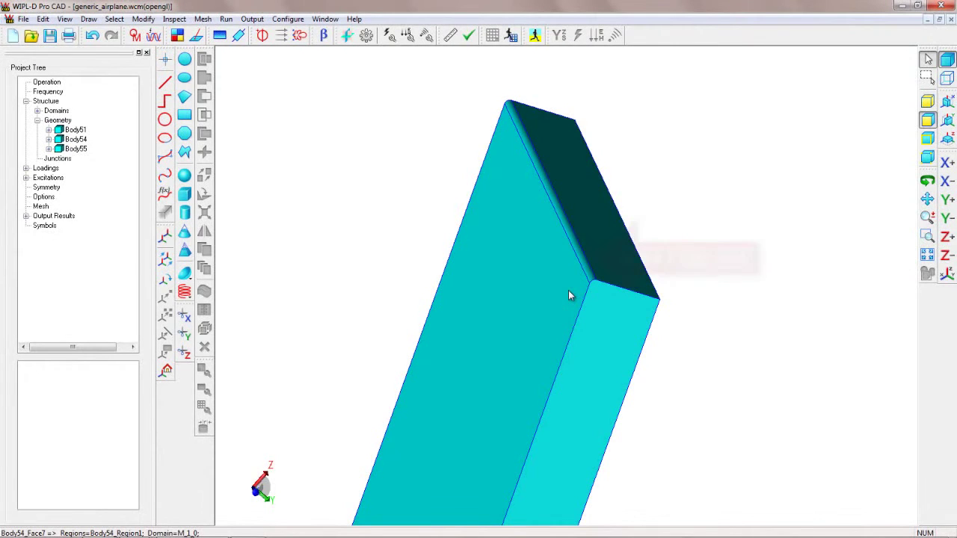
# Apply Remove Blend to the narrow rounded face along the slanted end edge of the body.
pyautogui.click(583, 263)
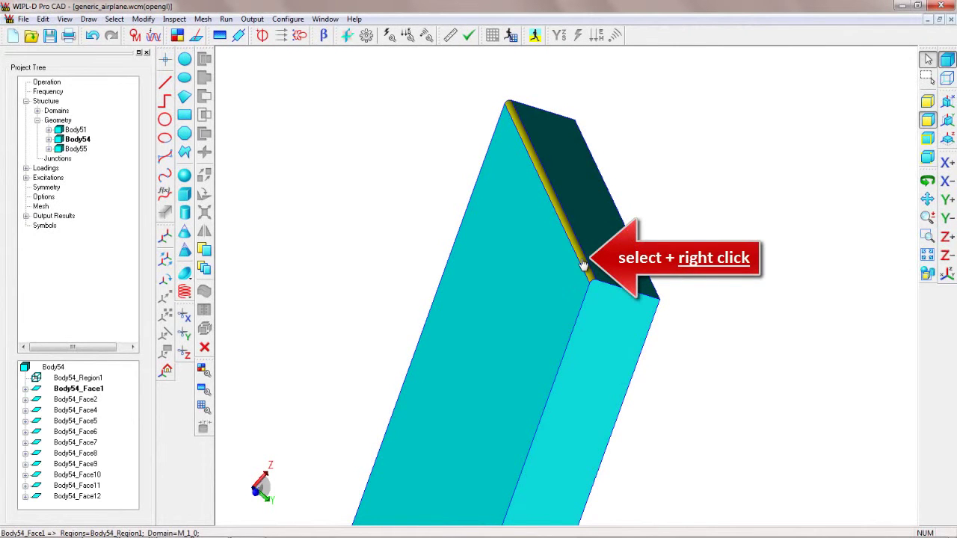
pyautogui.rightClick(582, 263)
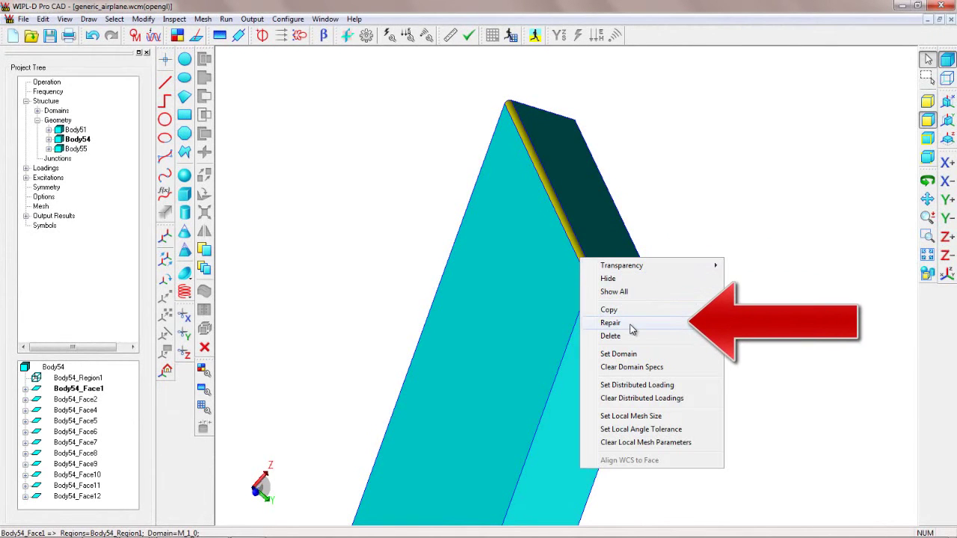
pyautogui.moveTo(706, 323)
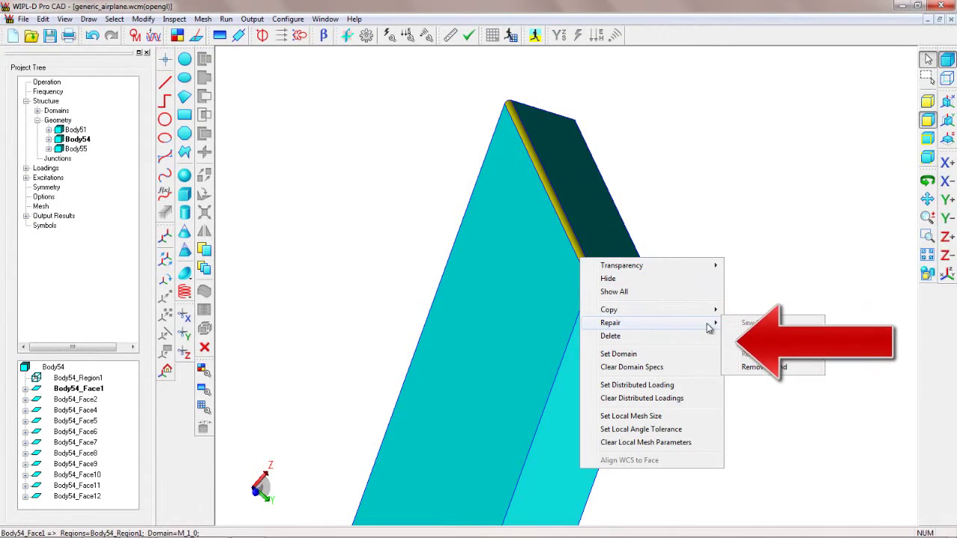
pyautogui.click(763, 367)
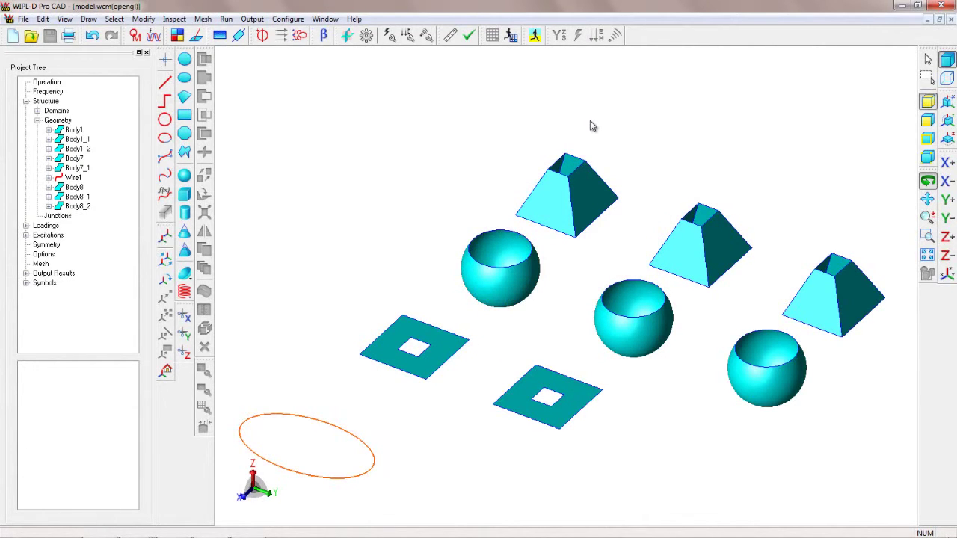
# Fill the first truncated pyramid's top hole, selecting its open loop from one rim edge and using Create patch with Sharp outer smoothness.
pyautogui.scroll(2, 589, 125)
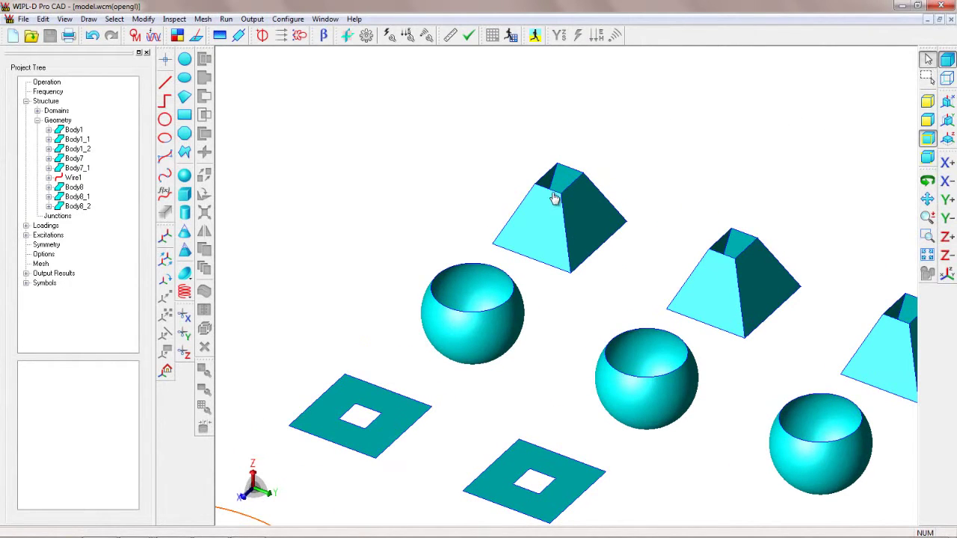
pyautogui.scroll(3, 584, 165)
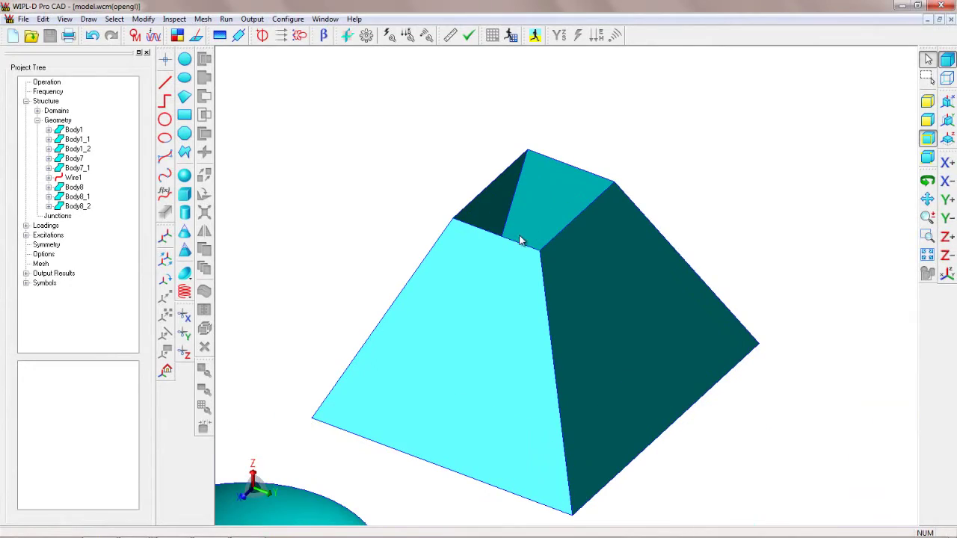
pyautogui.click(521, 248)
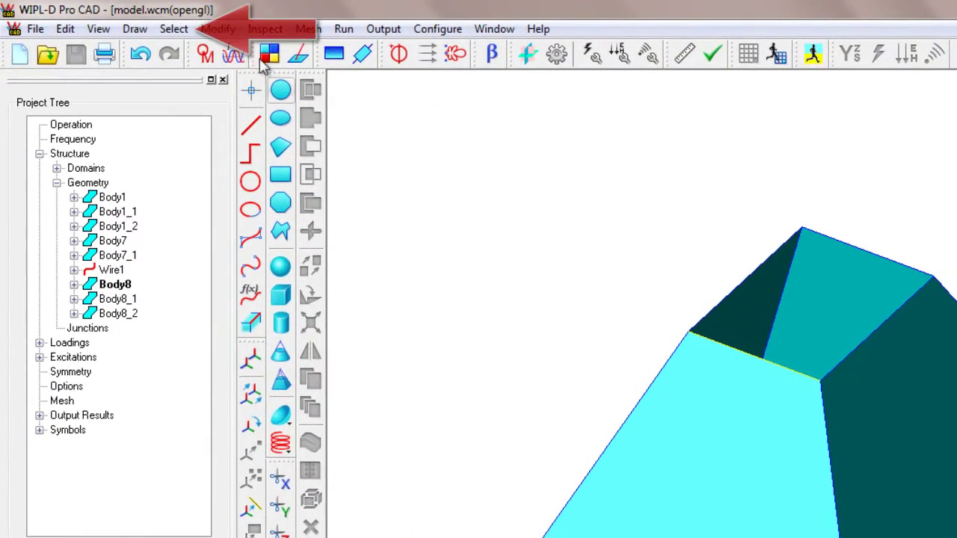
pyautogui.click(181, 30)
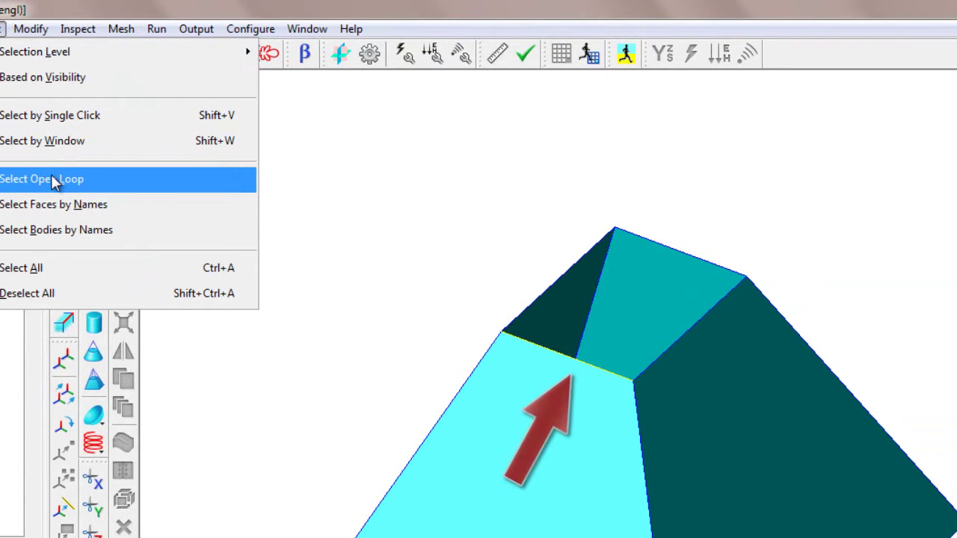
pyautogui.click(142, 181)
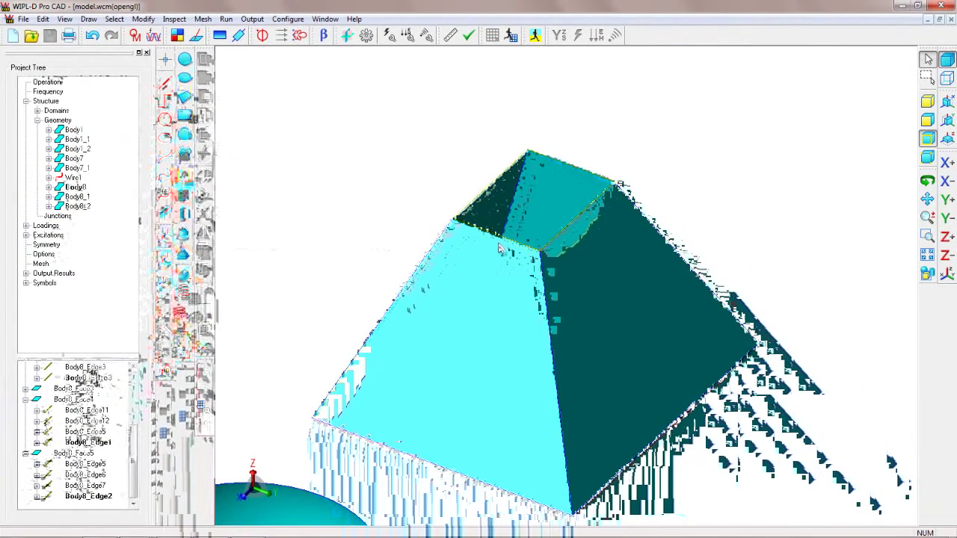
pyautogui.rightClick(499, 249)
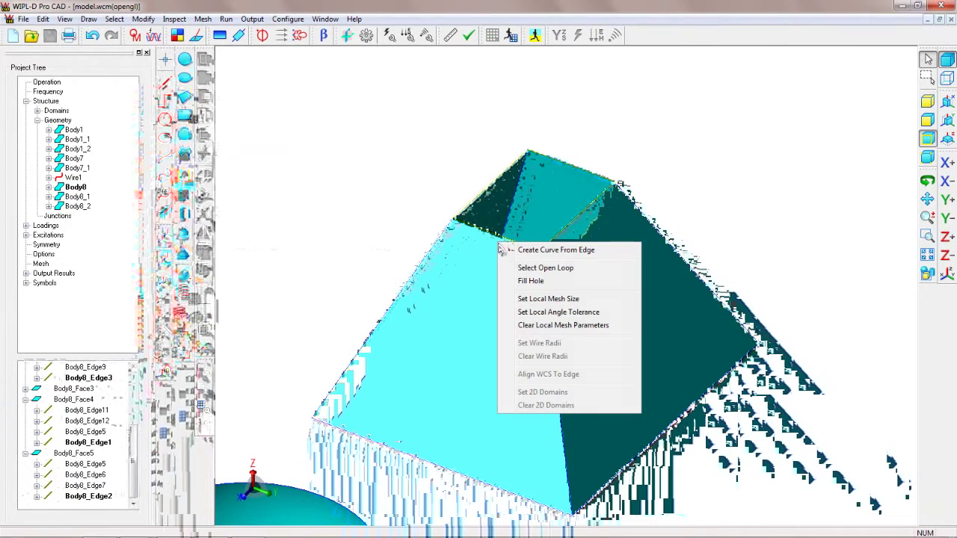
pyautogui.click(529, 281)
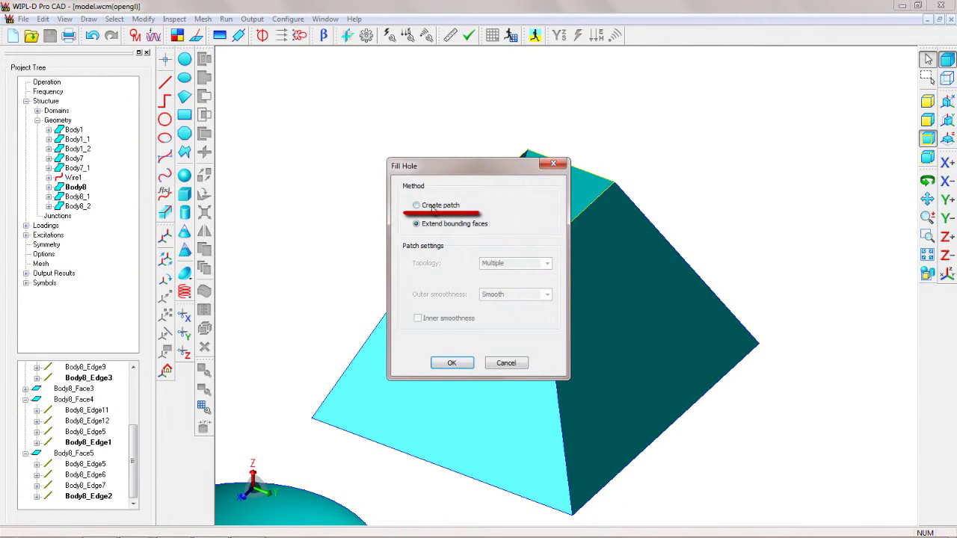
pyautogui.click(433, 206)
pyautogui.click(551, 296)
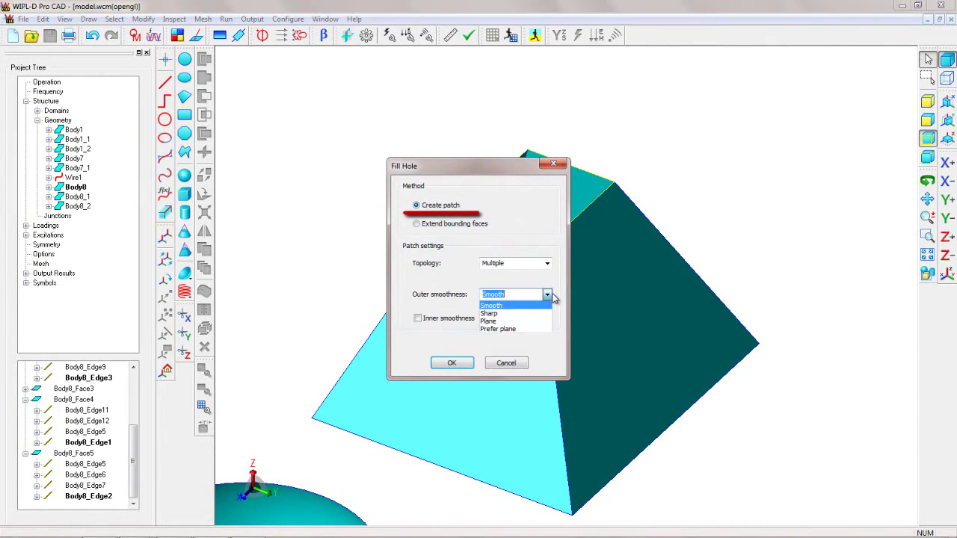
pyautogui.click(526, 315)
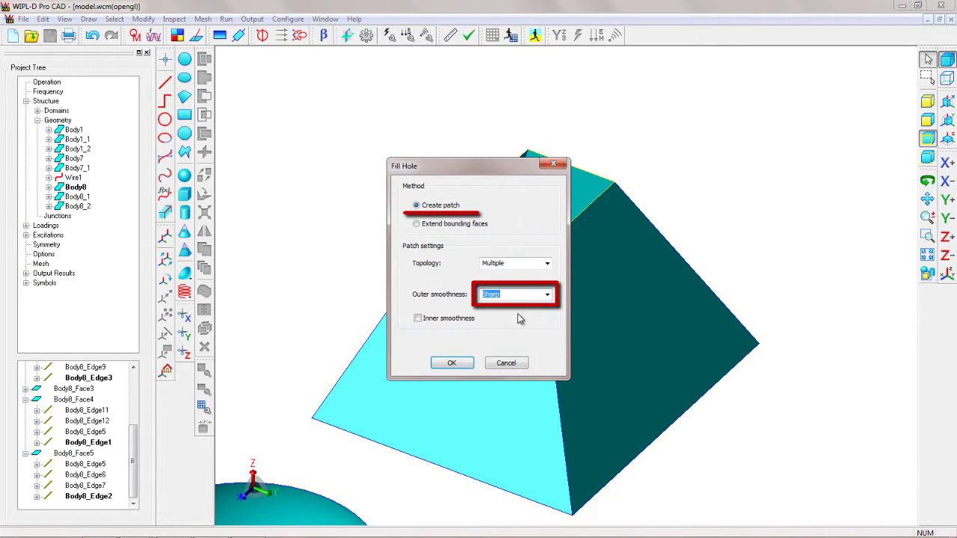
pyautogui.click(453, 363)
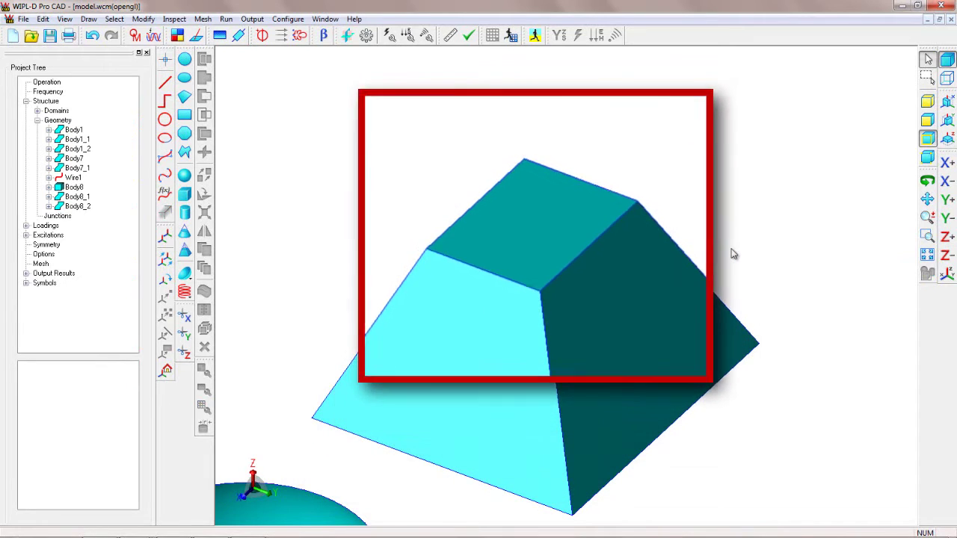
# Fill the middle truncated pyramid's open top loop using Create patch with Minimum number topology and Smooth outer smoothness.
pyautogui.scroll(-5, 732, 254)
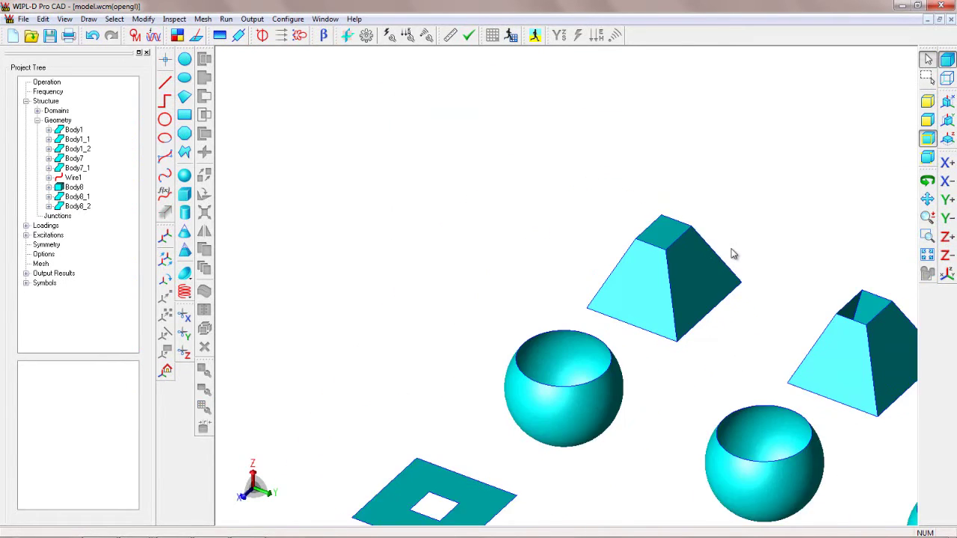
pyautogui.moveTo(827, 247); pyautogui.dragTo(598, 192, button='middle')
pyautogui.scroll(4, 590, 245)
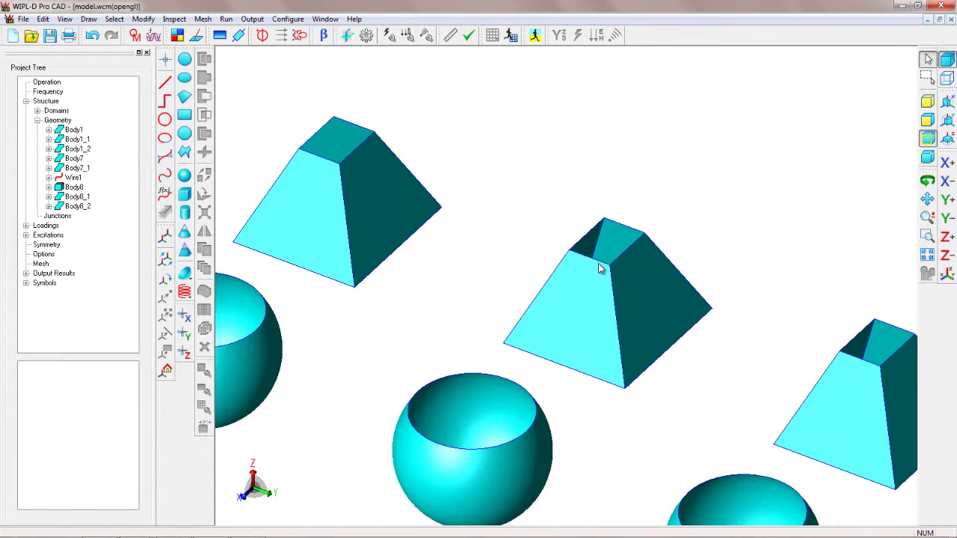
pyautogui.click(599, 267)
pyautogui.rightClick(599, 267)
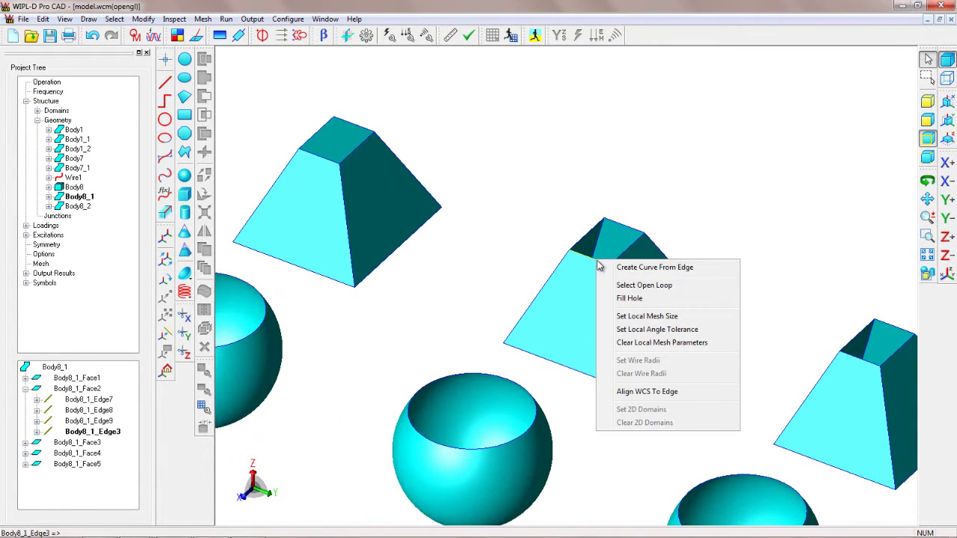
pyautogui.click(627, 285)
pyautogui.rightClick(630, 213)
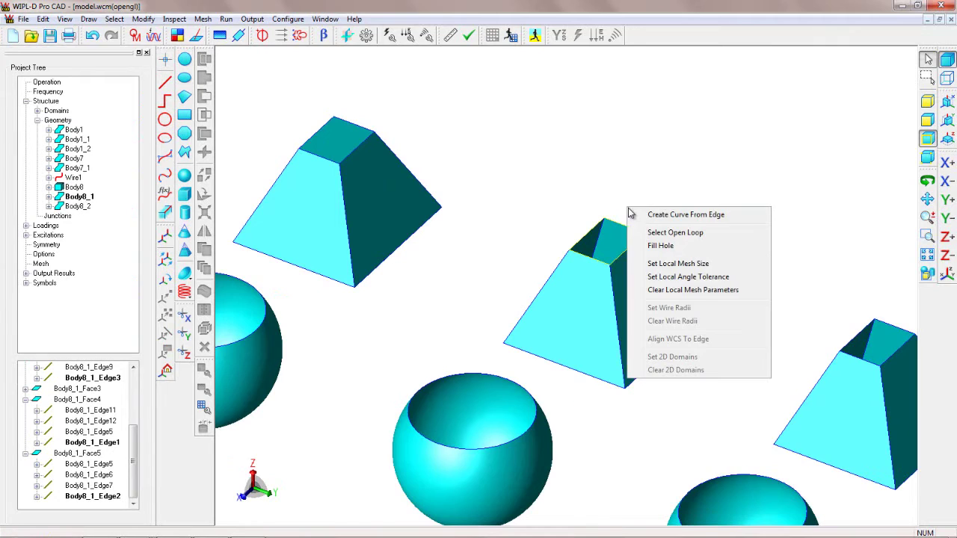
pyautogui.click(667, 248)
pyautogui.click(547, 296)
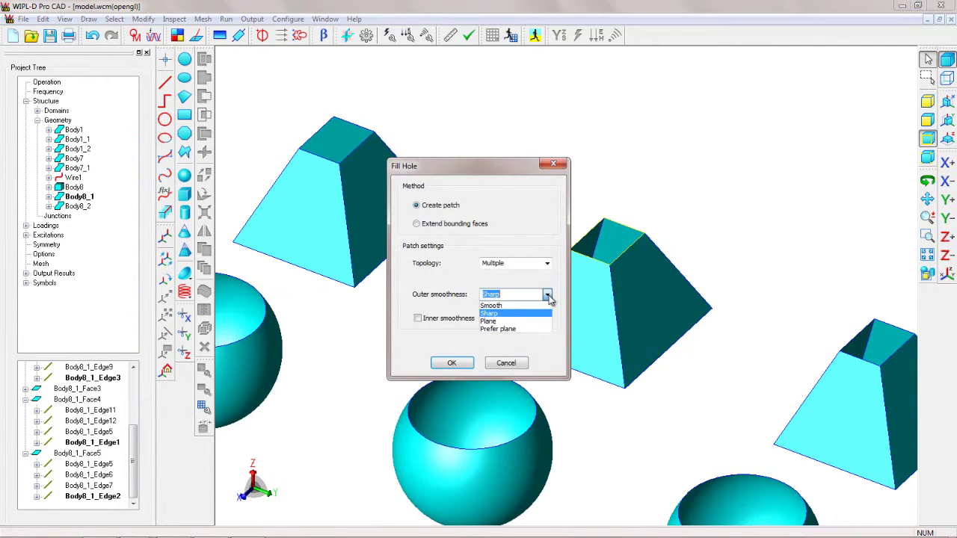
pyautogui.click(535, 307)
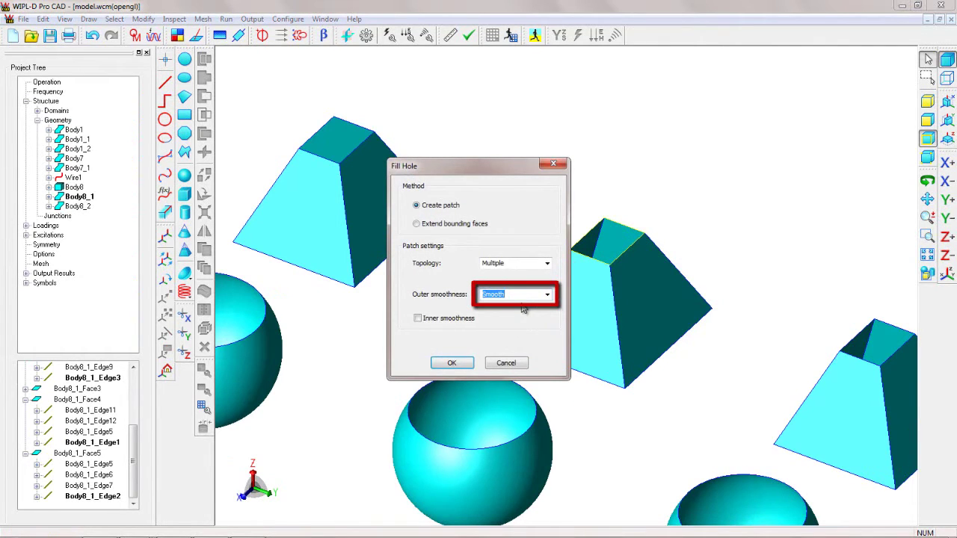
pyautogui.click(547, 263)
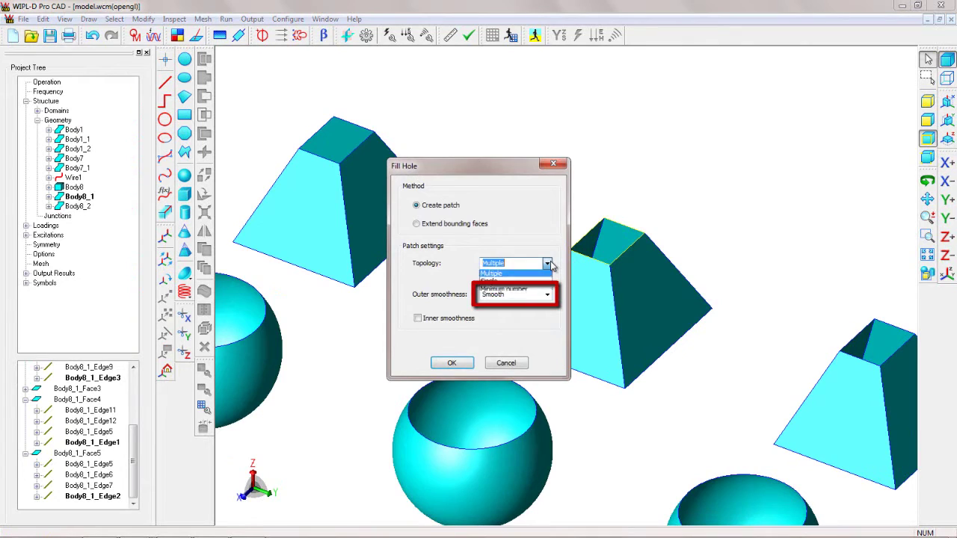
pyautogui.click(517, 288)
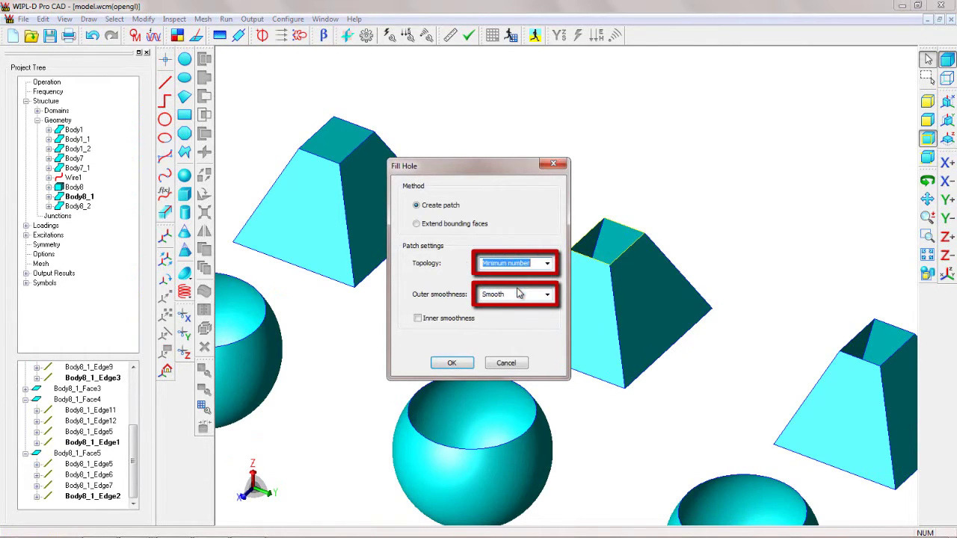
pyautogui.click(453, 363)
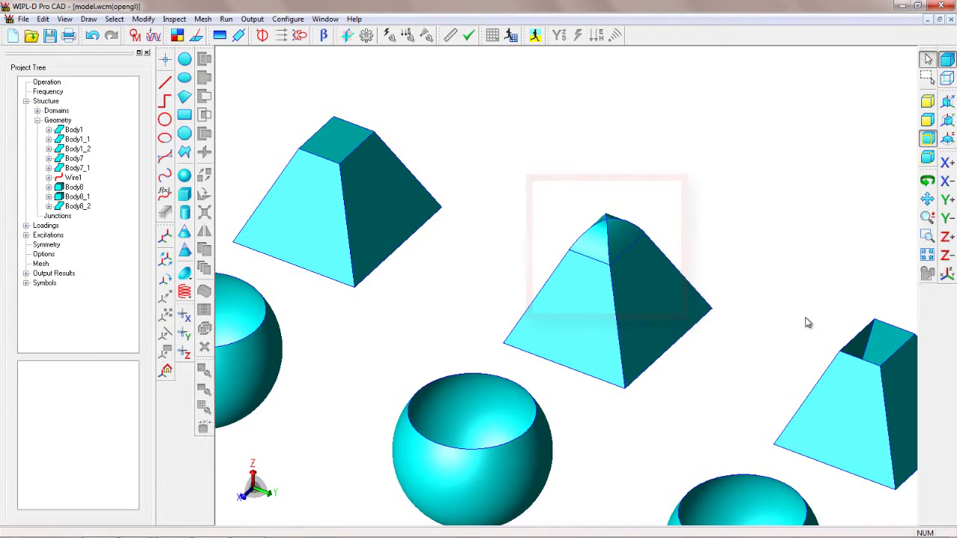
# Fill the open top loop of the last truncated pyramid using the Extend bounding faces method.
pyautogui.moveTo(805, 317); pyautogui.dragTo(657, 315, button='middle')
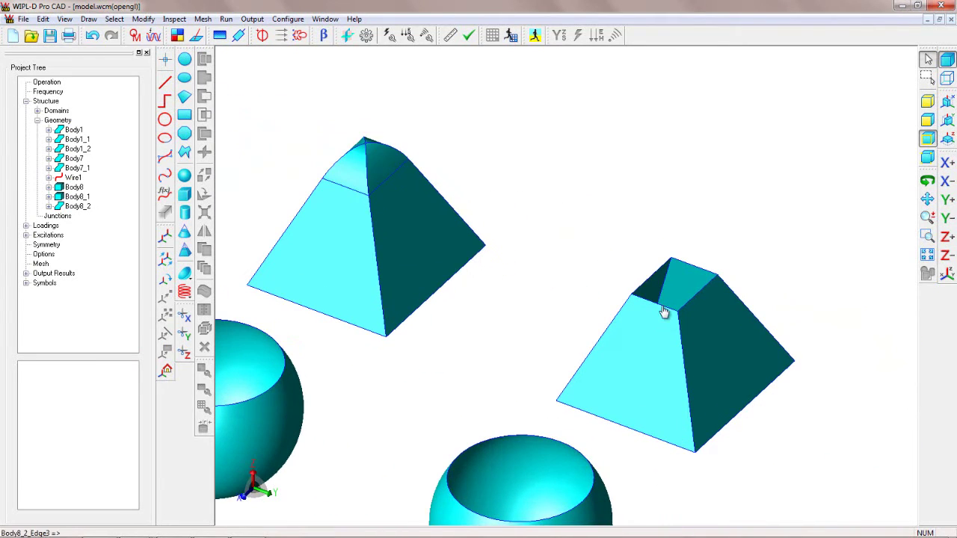
pyautogui.click(658, 314)
pyautogui.rightClick(663, 311)
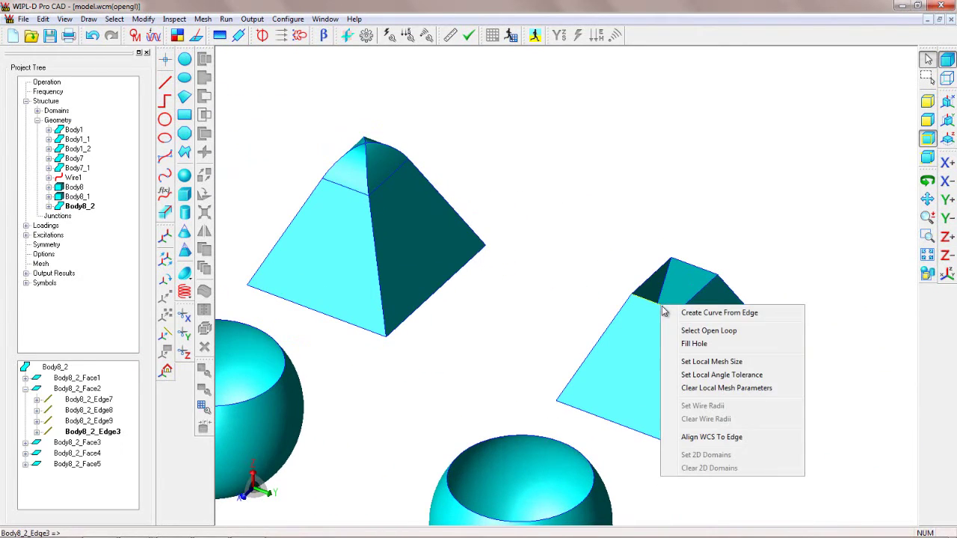
pyautogui.click(704, 331)
pyautogui.rightClick(686, 257)
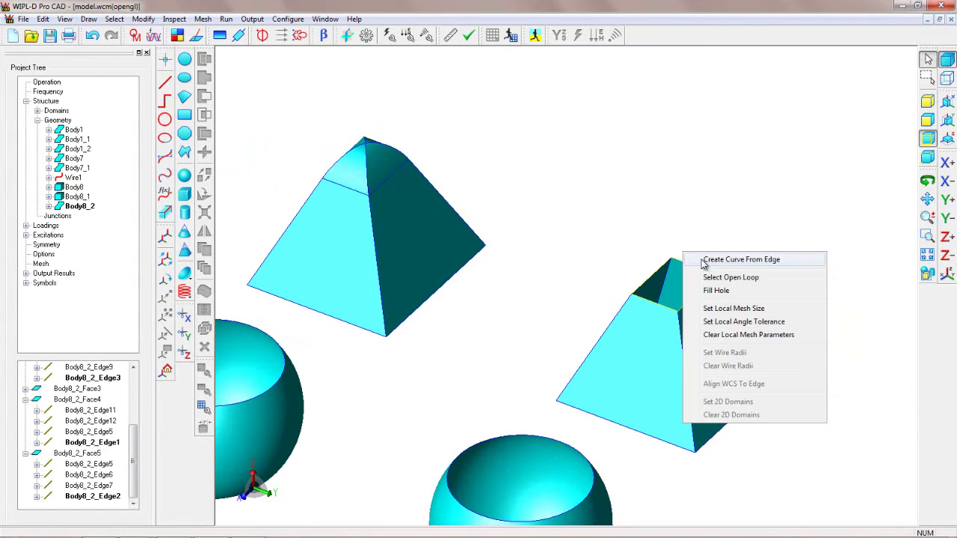
pyautogui.click(717, 292)
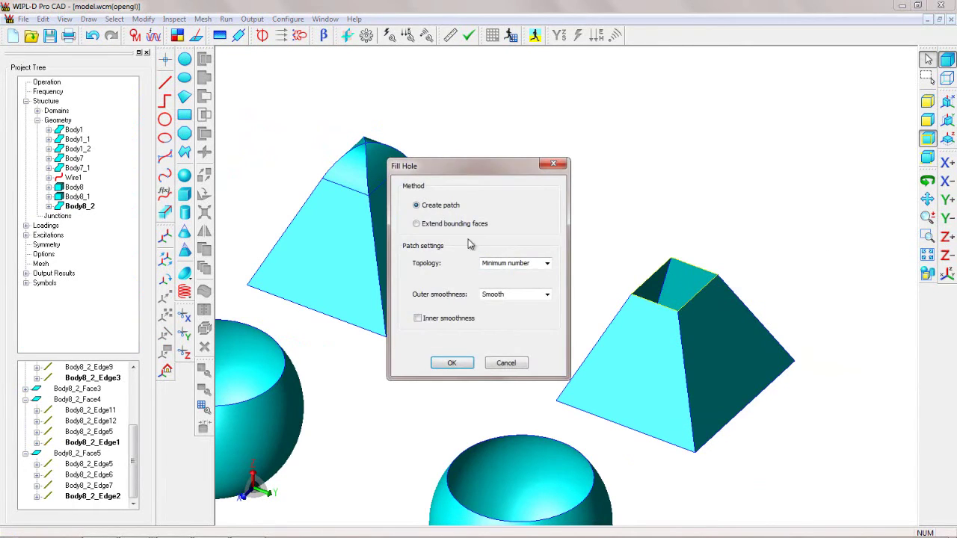
pyautogui.click(417, 224)
pyautogui.click(452, 363)
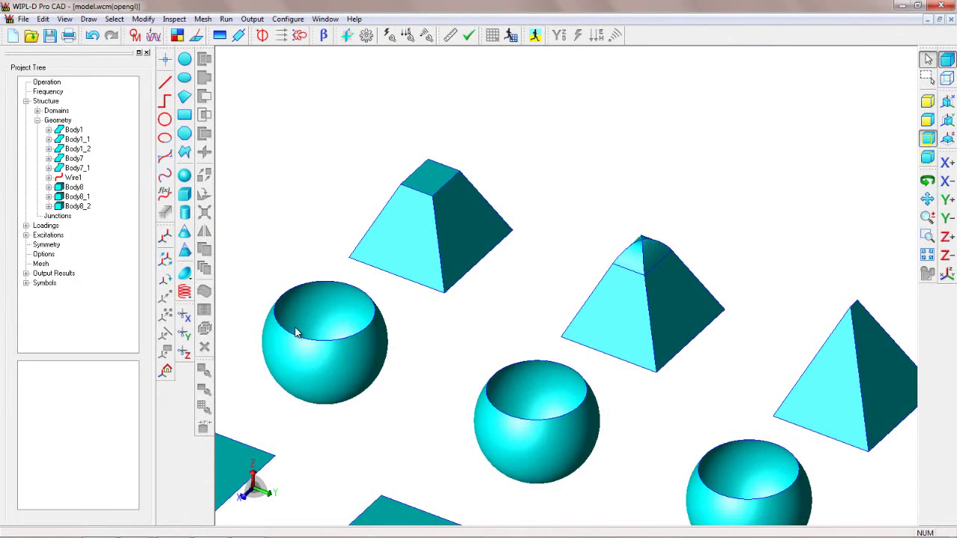
# Fill the first truncated sphere's circular hole using Create patch with Minimum number topology and Sharp outer smoothness.
pyautogui.scroll(3, 295, 332)
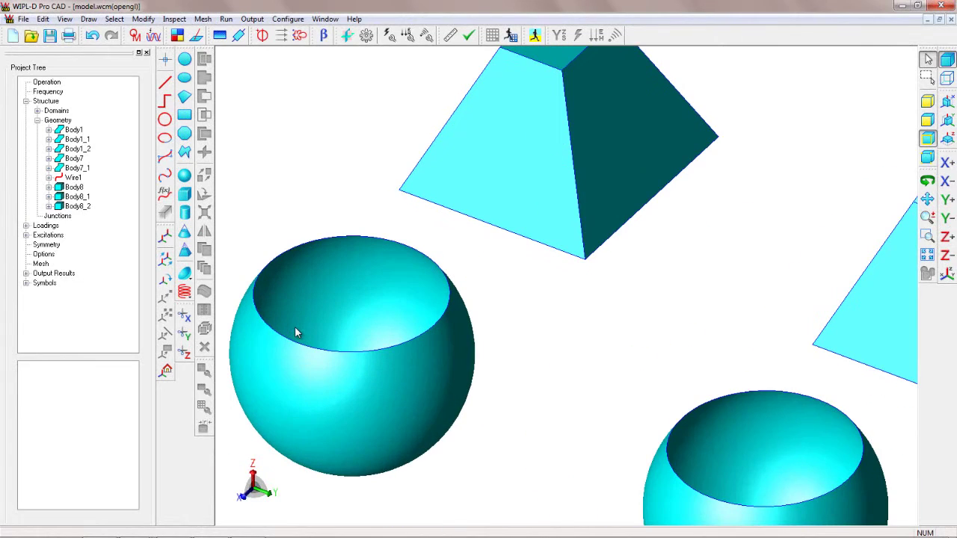
pyautogui.click(334, 356)
pyautogui.rightClick(335, 355)
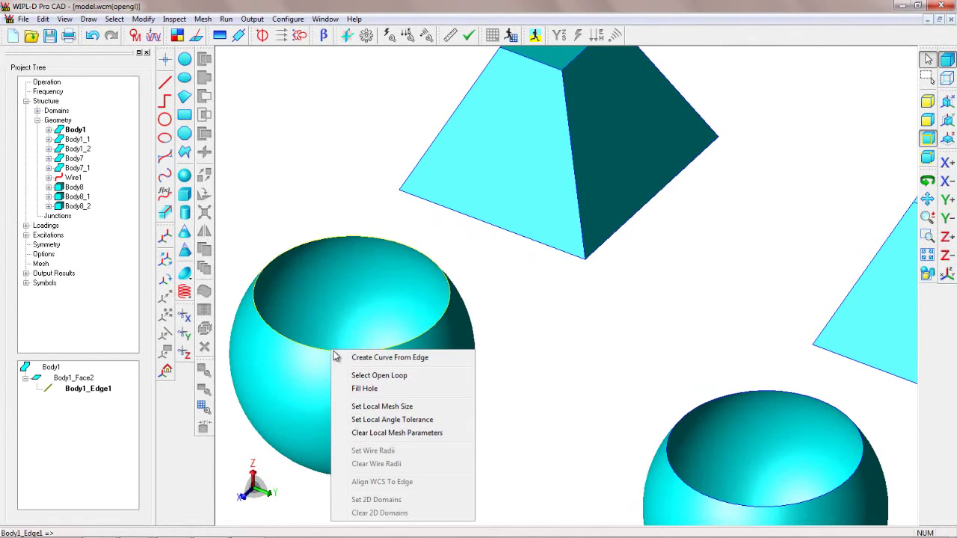
pyautogui.click(366, 389)
pyautogui.click(417, 206)
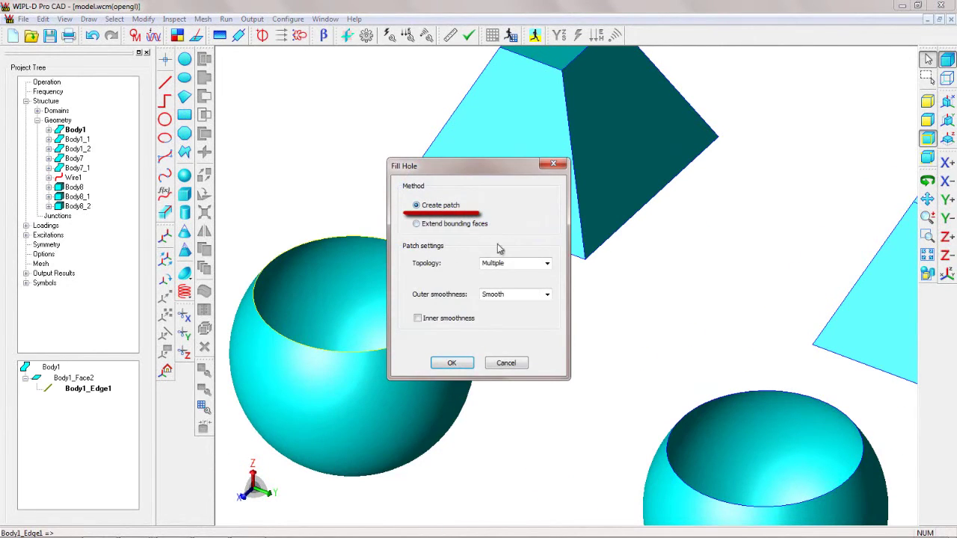
pyautogui.click(548, 268)
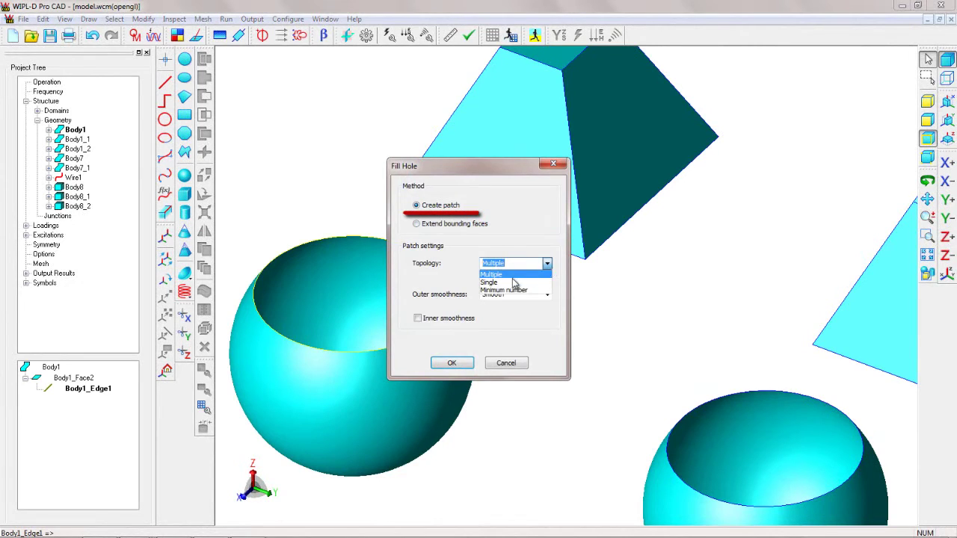
pyautogui.click(505, 290)
pyautogui.click(547, 295)
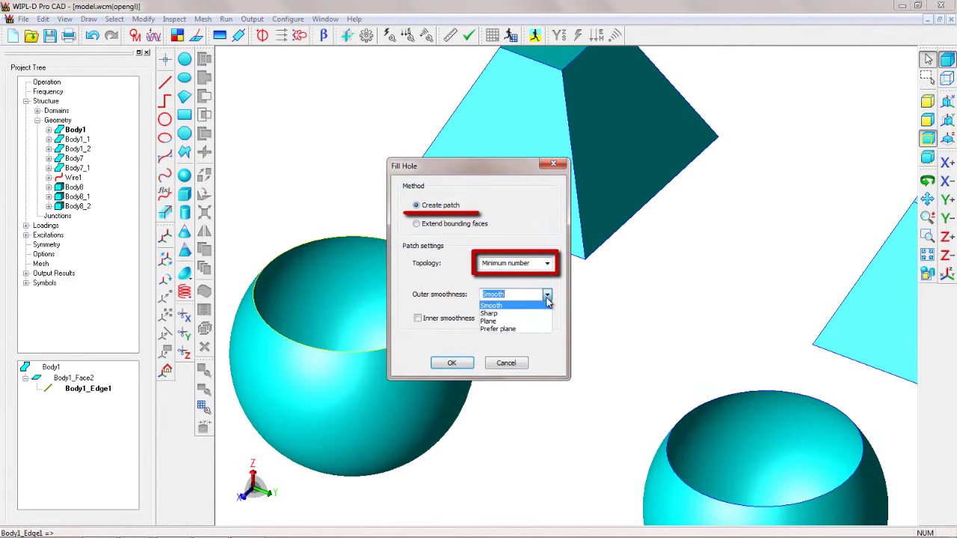
pyautogui.click(520, 314)
pyautogui.click(452, 363)
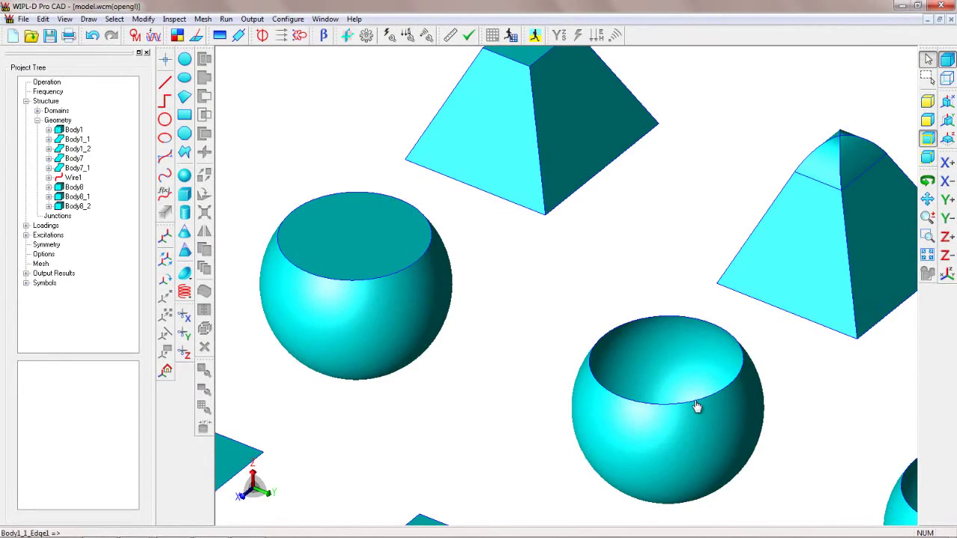
# Fill the middle truncated sphere's circular hole using Create patch with Minimum number topology and Smooth outer smoothness.
pyautogui.click(695, 403)
pyautogui.rightClick(694, 400)
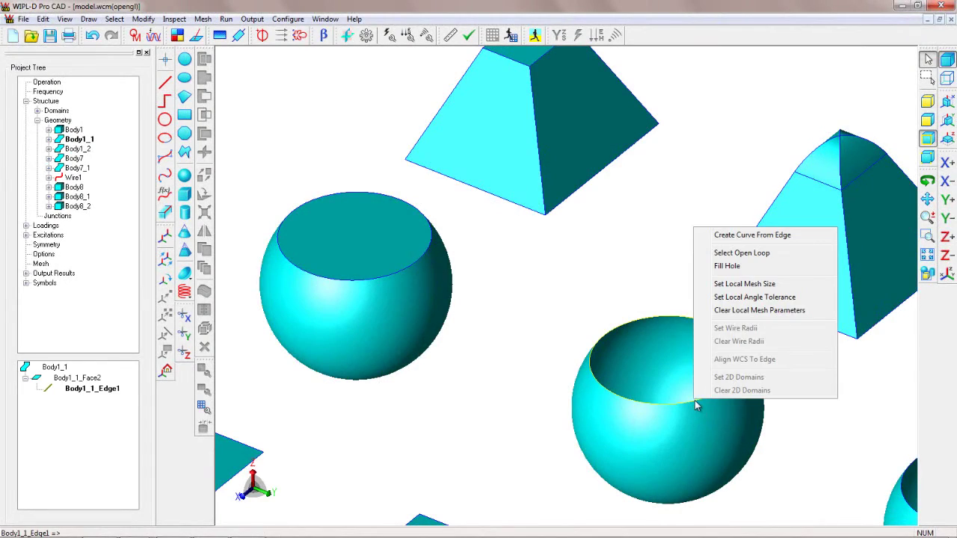
pyautogui.click(730, 267)
pyautogui.click(515, 294)
pyautogui.click(523, 312)
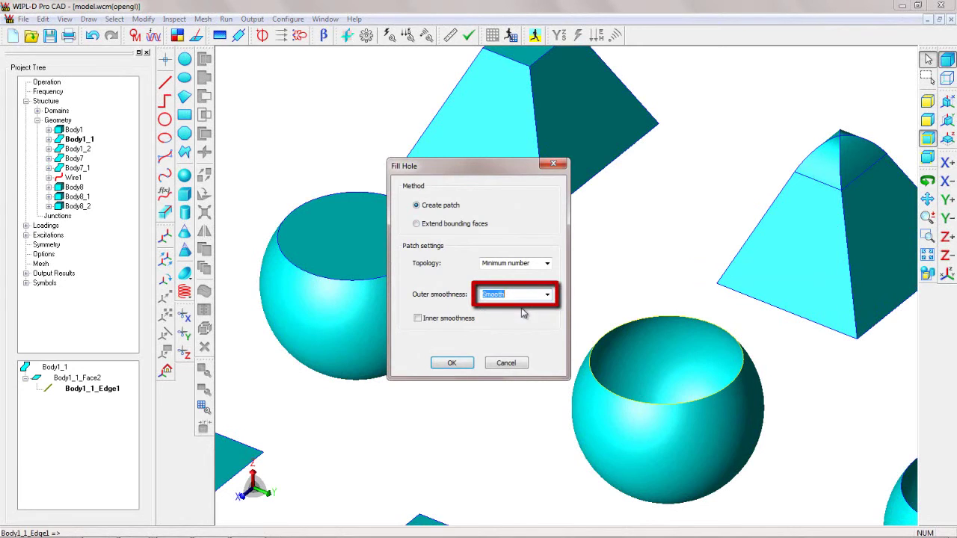
pyautogui.click(457, 364)
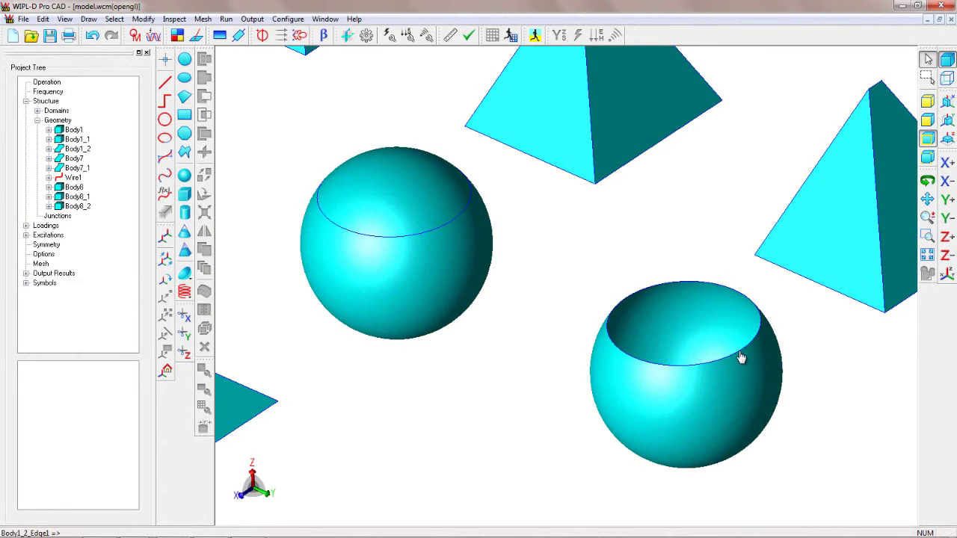
# Fill the last truncated sphere's circular hole using the Extend bounding faces method.
pyautogui.click(740, 357)
pyautogui.rightClick(738, 352)
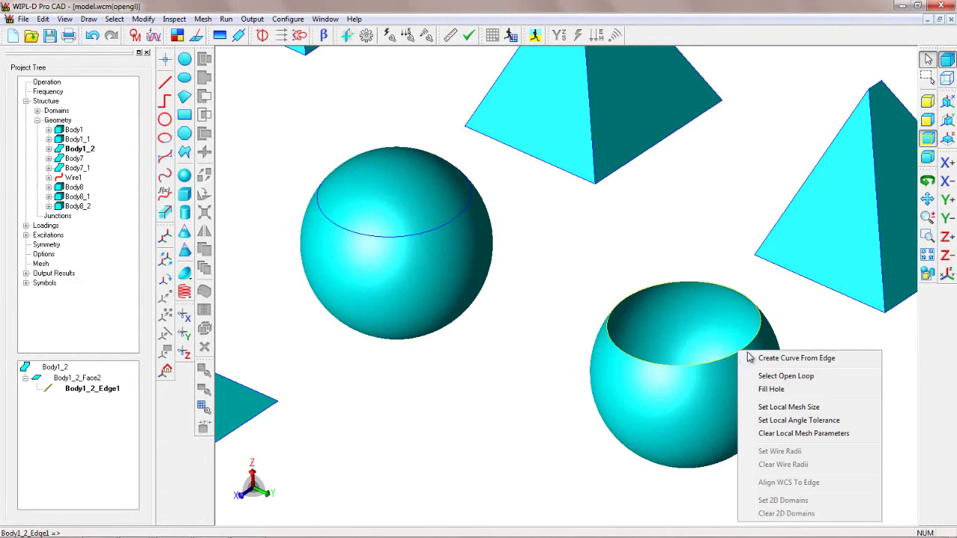
pyautogui.click(770, 389)
pyautogui.click(430, 228)
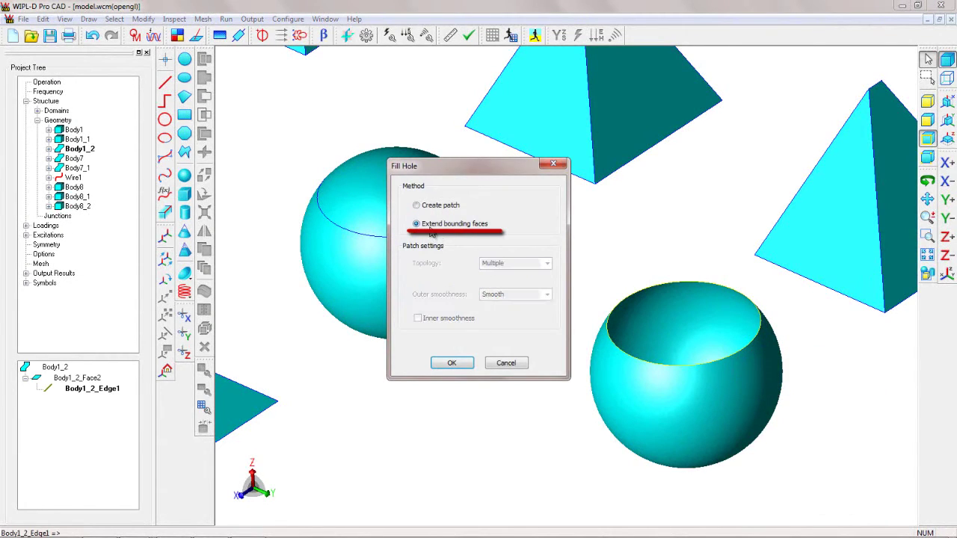
pyautogui.click(452, 363)
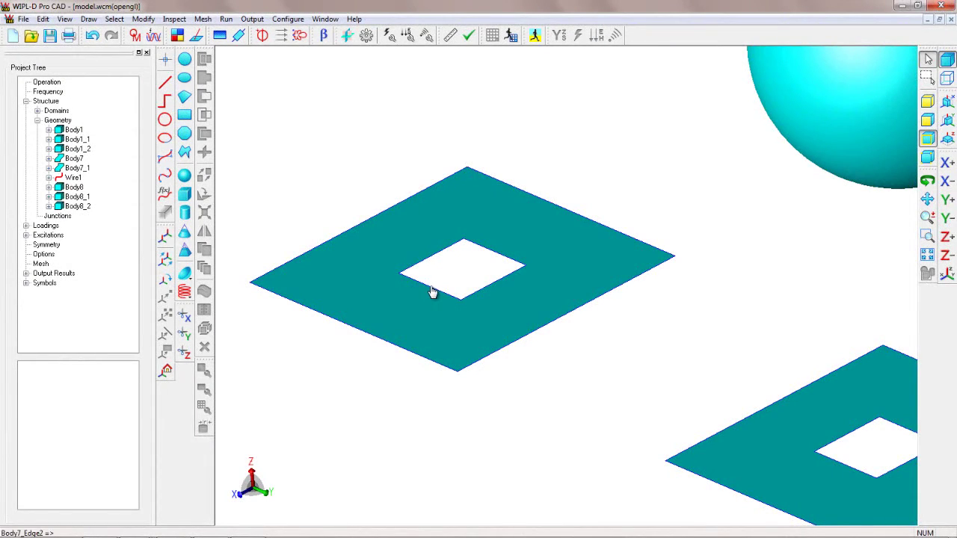
# Fill the first flat plate's inner hole, selecting its open loop from one edge and using the Create patch method.
pyautogui.click(431, 291)
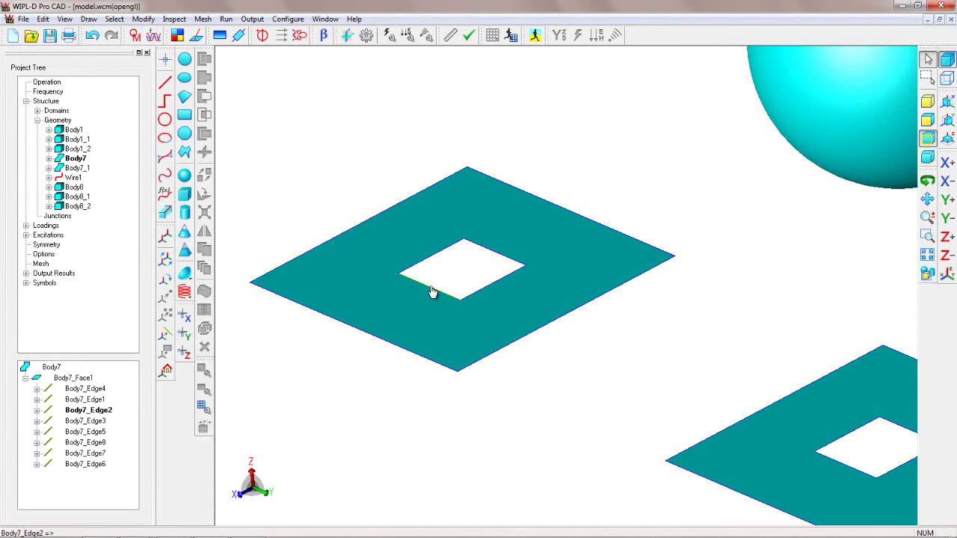
pyautogui.rightClick(431, 291)
pyautogui.click(467, 310)
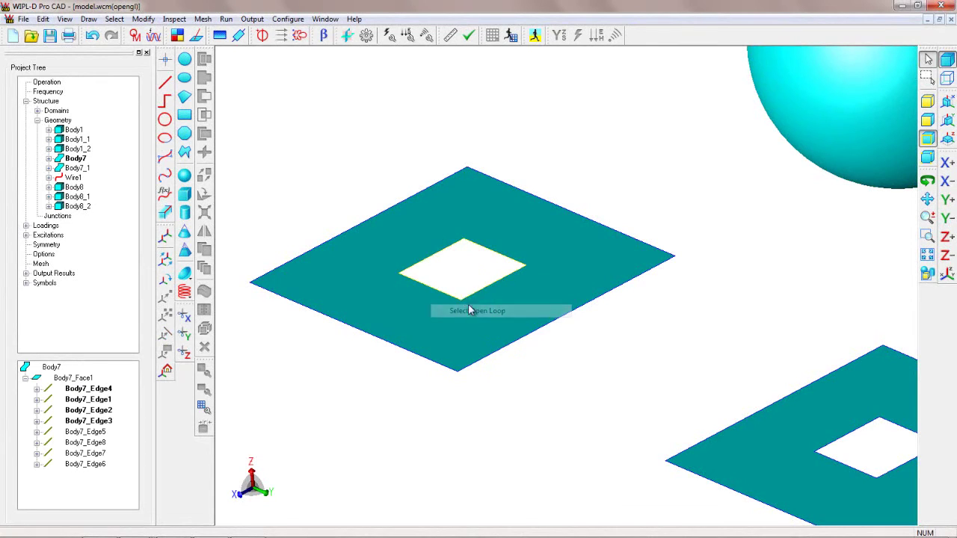
pyautogui.rightClick(459, 280)
pyautogui.click(496, 313)
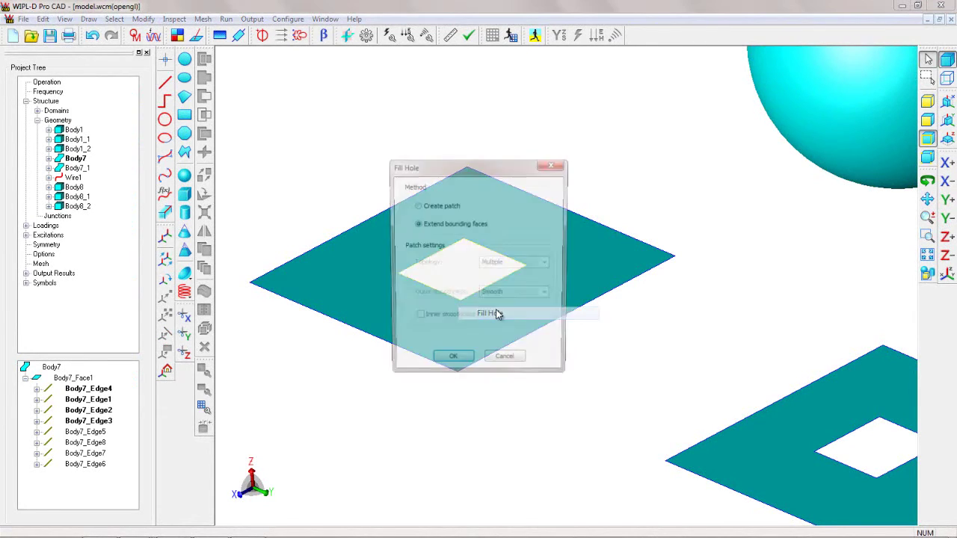
pyautogui.click(438, 213)
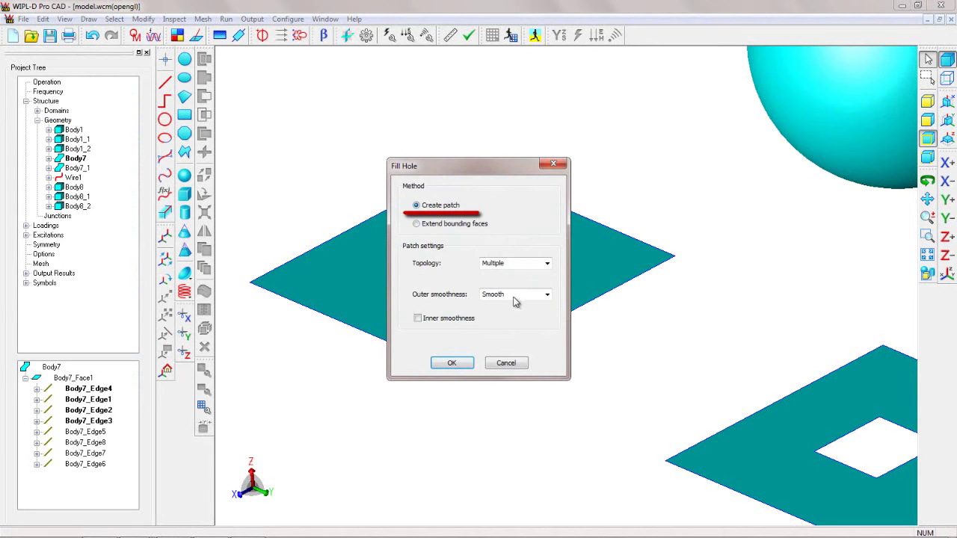
pyautogui.click(454, 363)
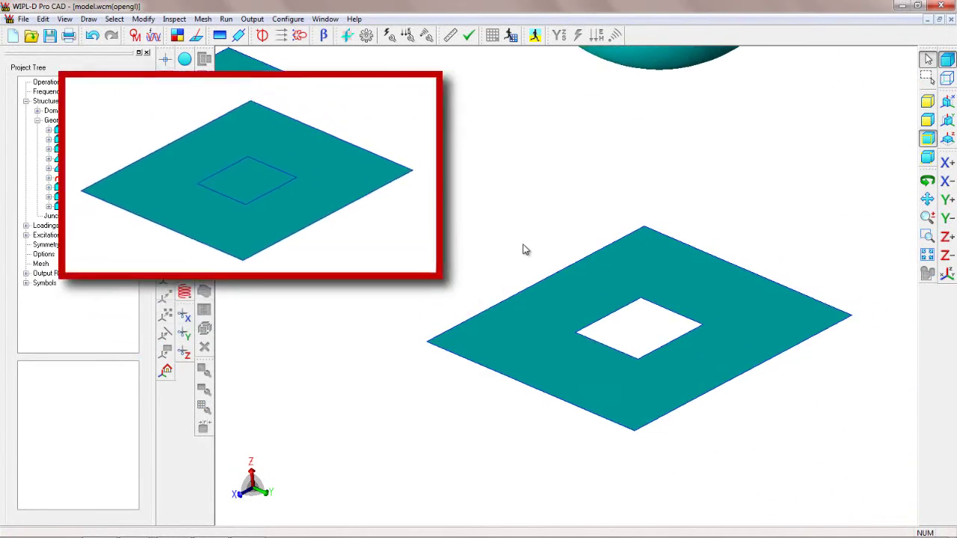
# Fill the second flat plate's inner hole, selecting its open loop from one edge and using the Extend bounding faces method.
pyautogui.rightClick(567, 336)
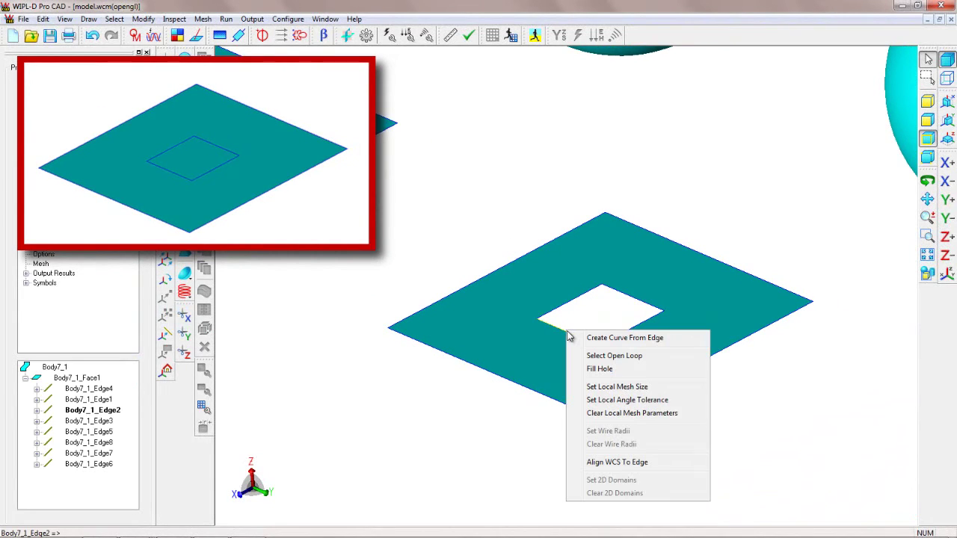
pyautogui.click(611, 357)
pyautogui.rightClick(604, 315)
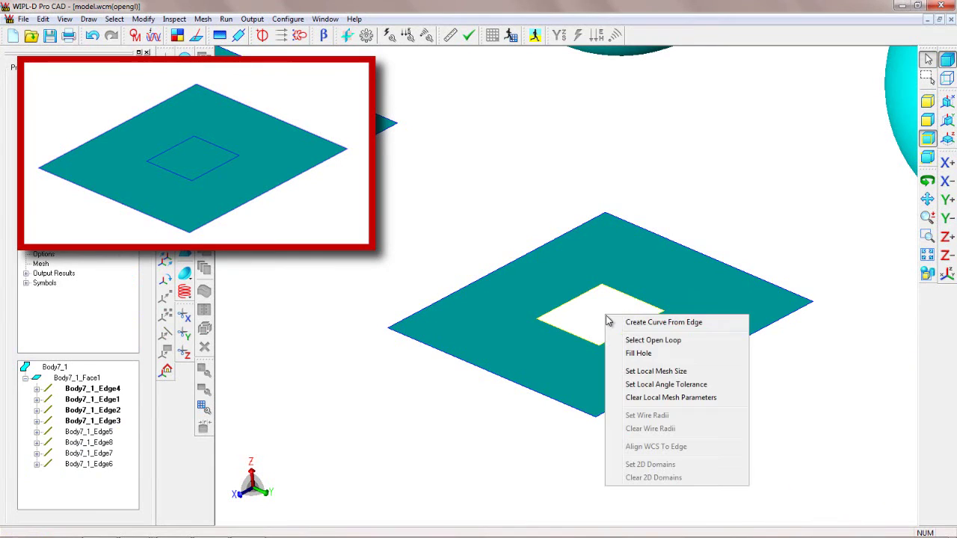
pyautogui.click(647, 354)
pyautogui.click(455, 224)
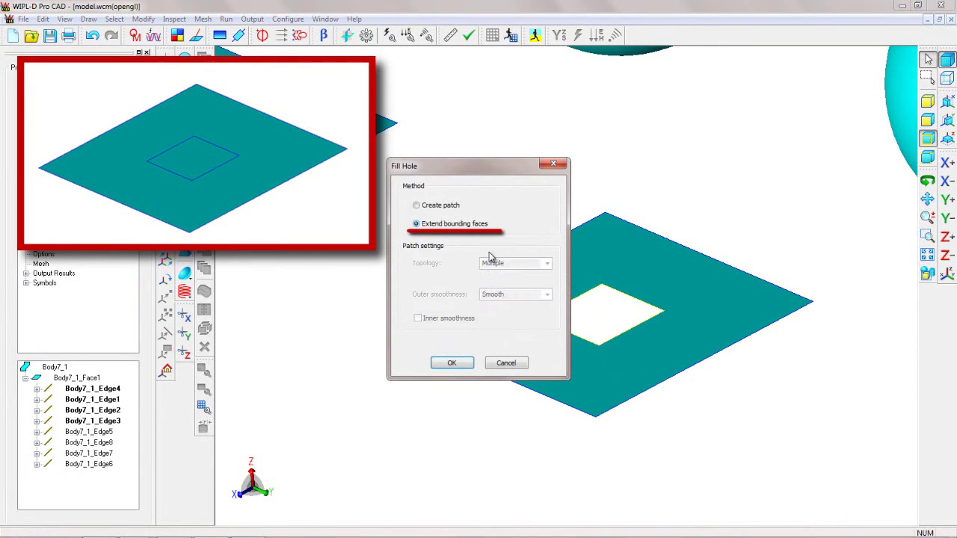
pyautogui.click(469, 363)
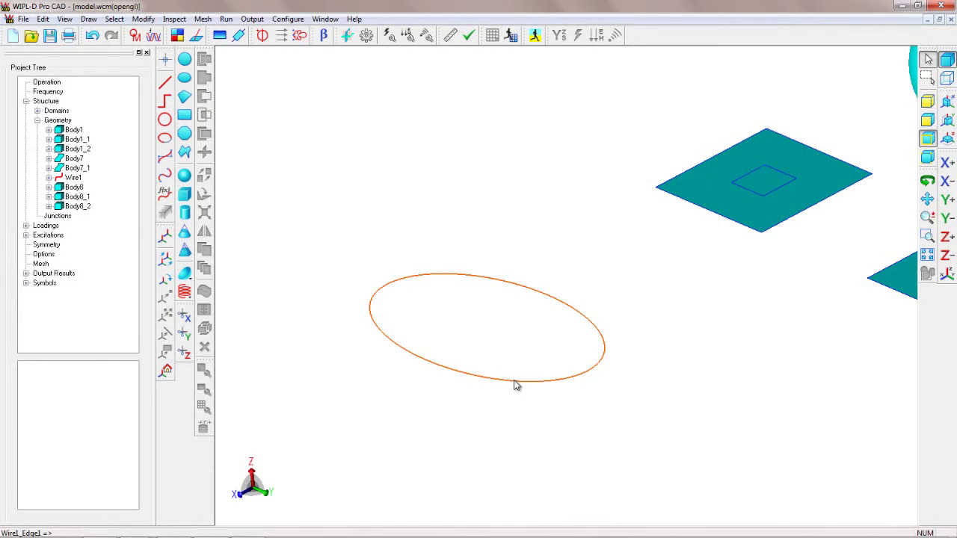
# Fill the closed elliptical wire with a surface using Fill Hole's Create patch method.
pyautogui.click(516, 382)
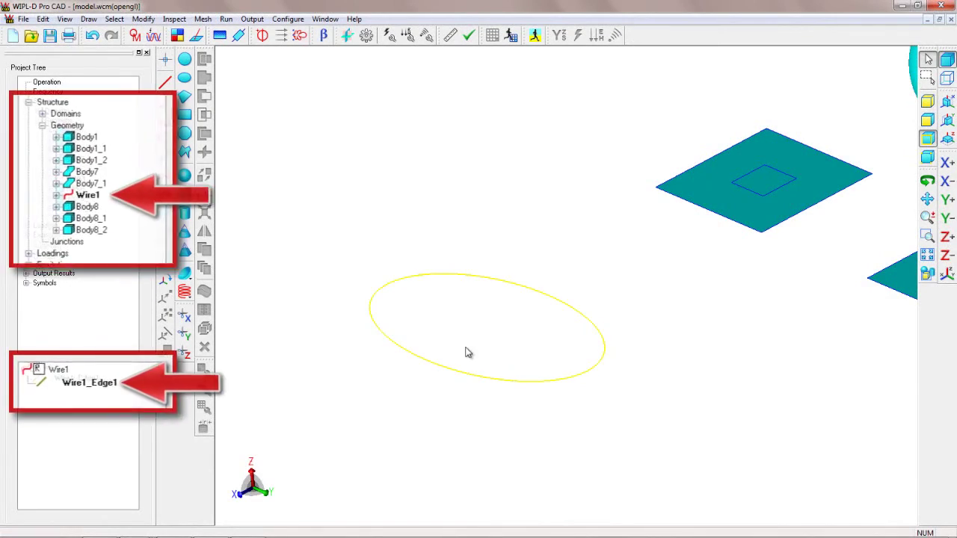
pyautogui.rightClick(476, 306)
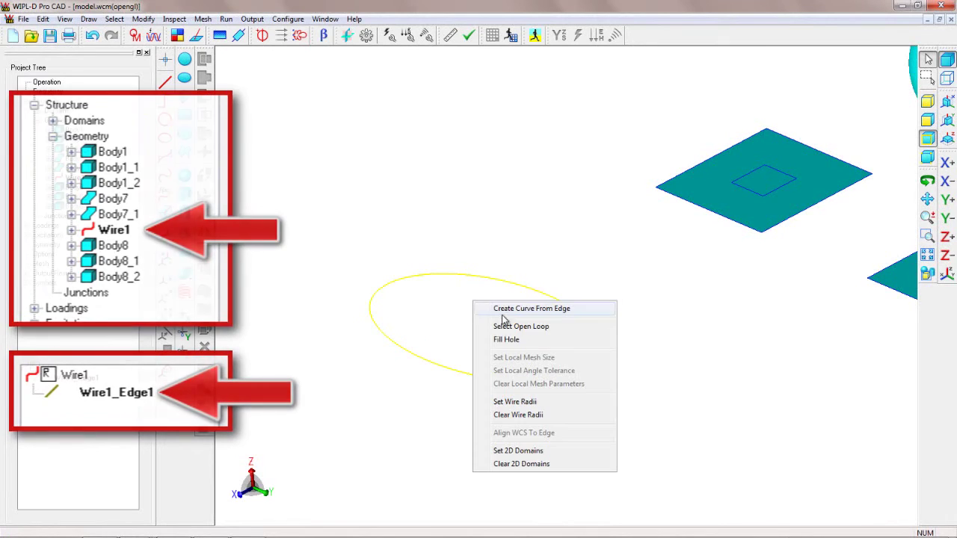
pyautogui.click(506, 336)
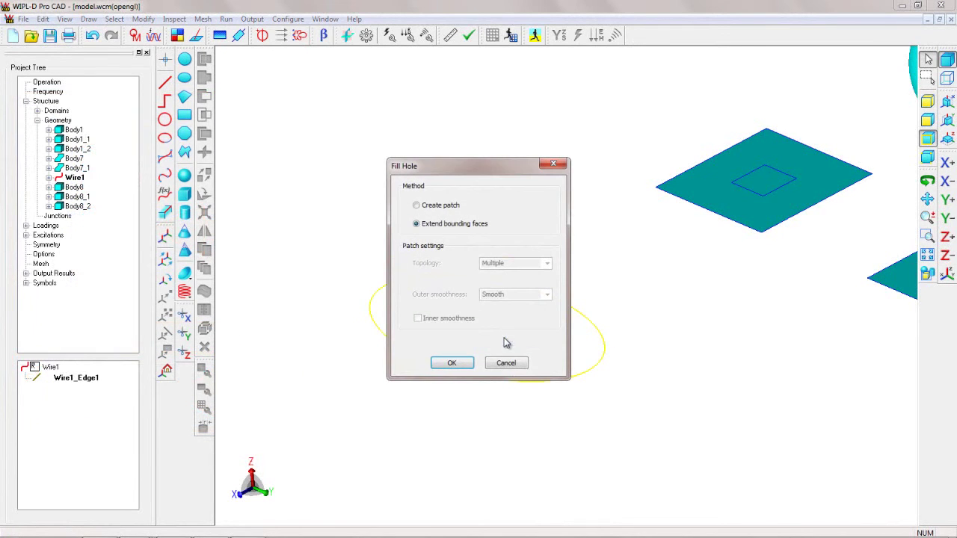
pyautogui.click(433, 209)
pyautogui.click(453, 363)
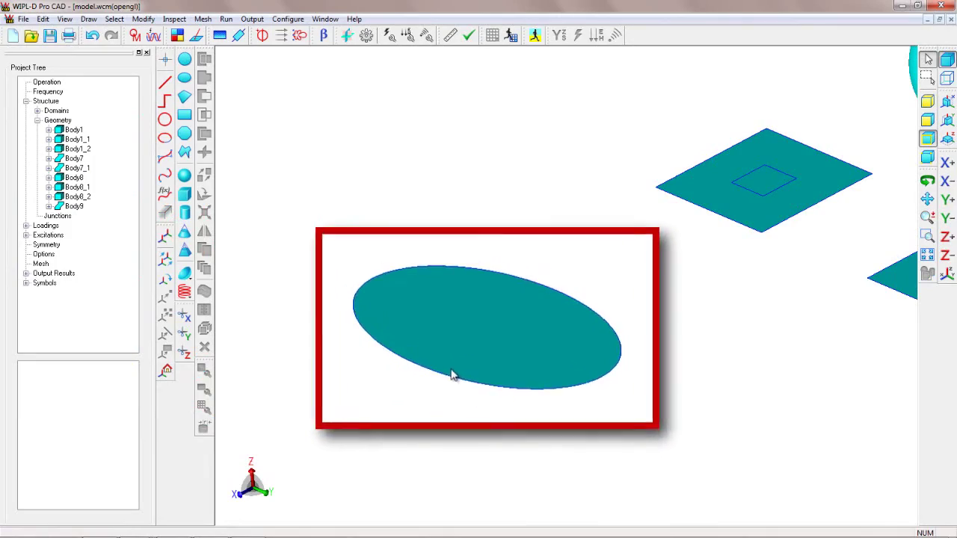